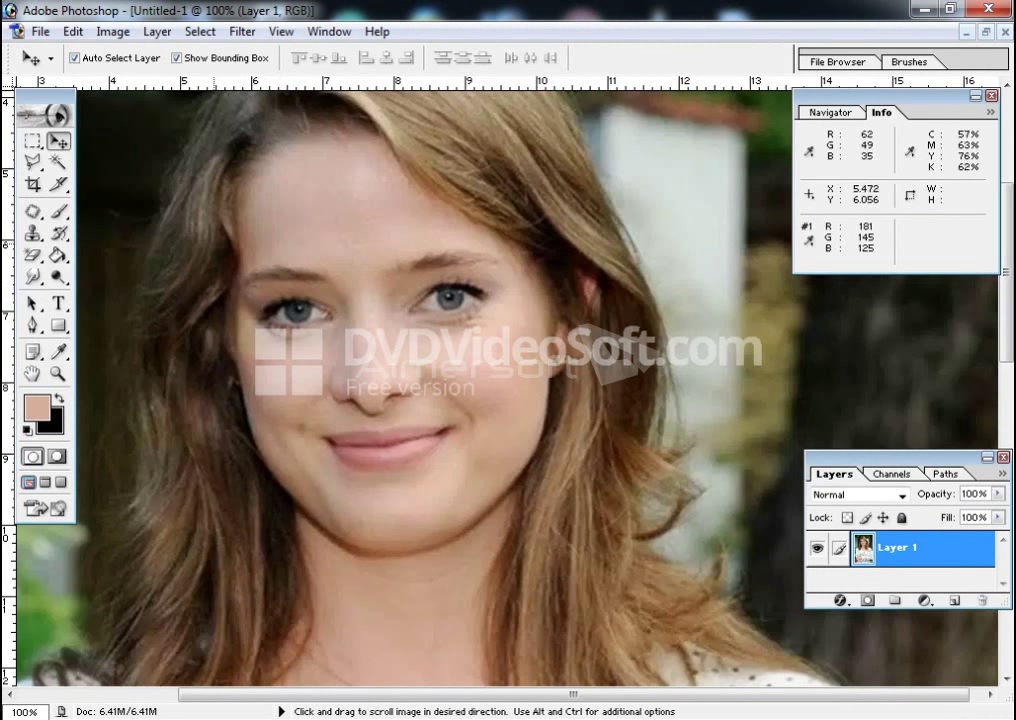
Pan up to the top of the woman's head and select the Polygonal Lasso tool.
left_click_drag(222, 250, 394, 385)
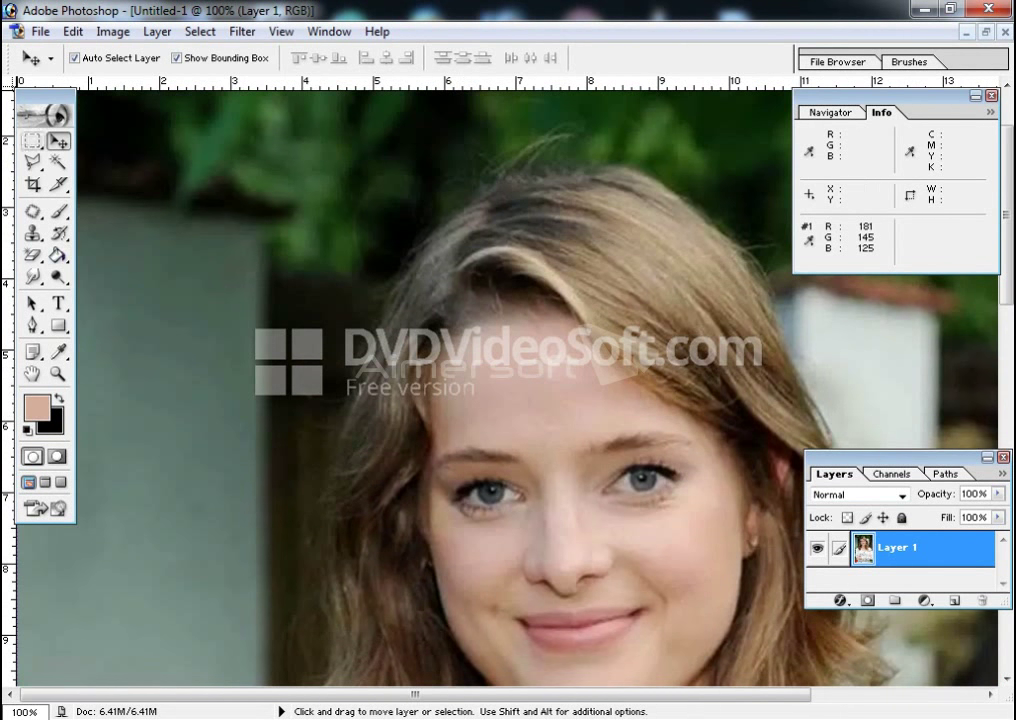
left_click(33, 162)
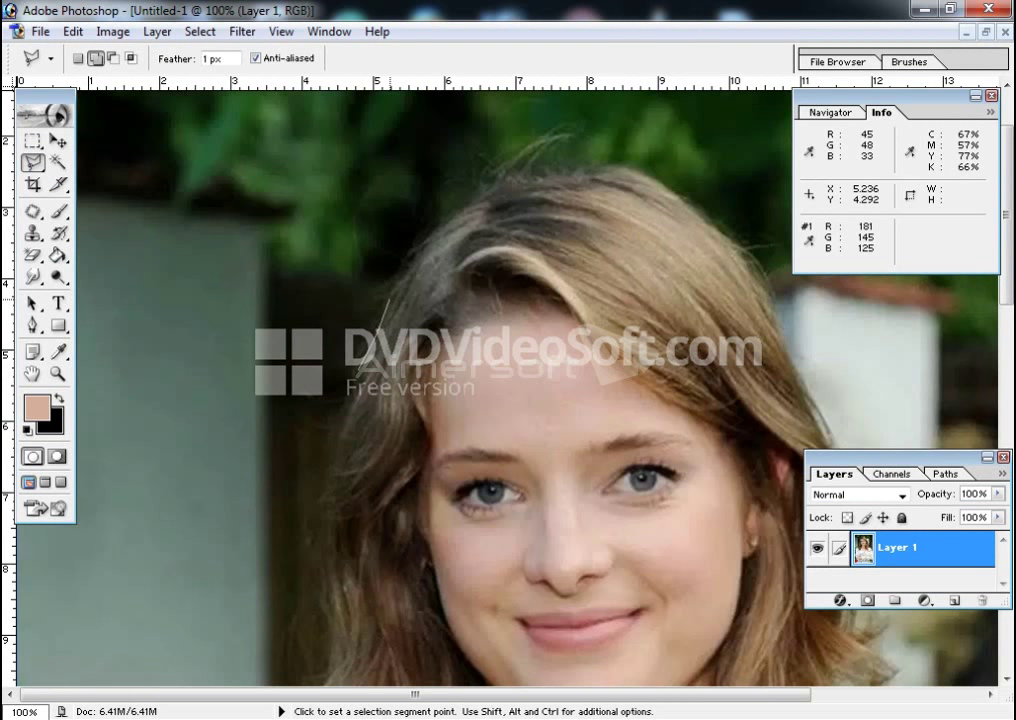
At 300% zoom, place lasso points across the top of the woman's hair.
key("ctrl+plus")
key("ctrl+plus")
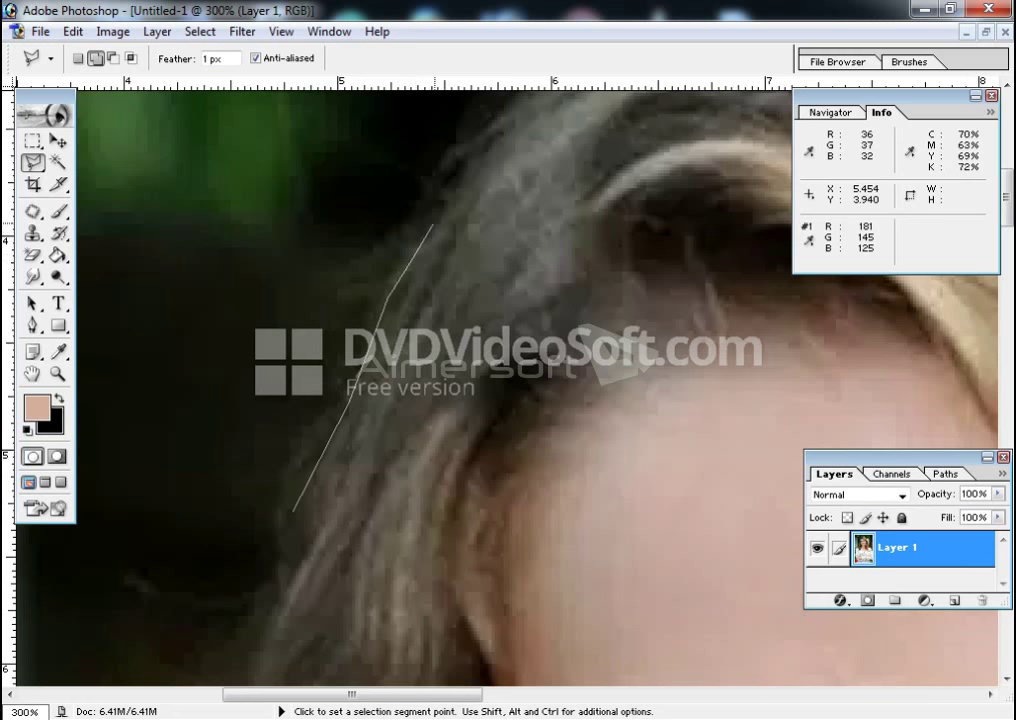
left_click_drag(499, 125, 339, 399)
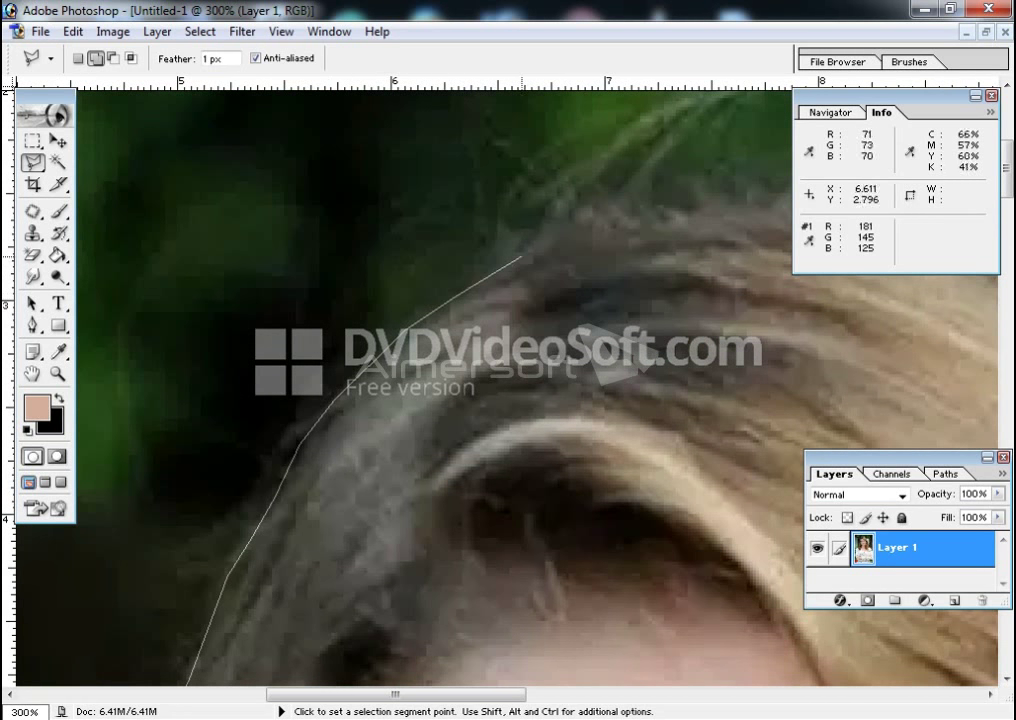
left_click(567, 222)
left_click_drag(567, 222, 345, 297)
left_click(386, 263)
left_click(452, 251)
left_click(580, 246)
left_click(642, 262)
left_click_drag(726, 318, 438, 233)
left_click(467, 240)
left_click(500, 257)
left_click(513, 268)
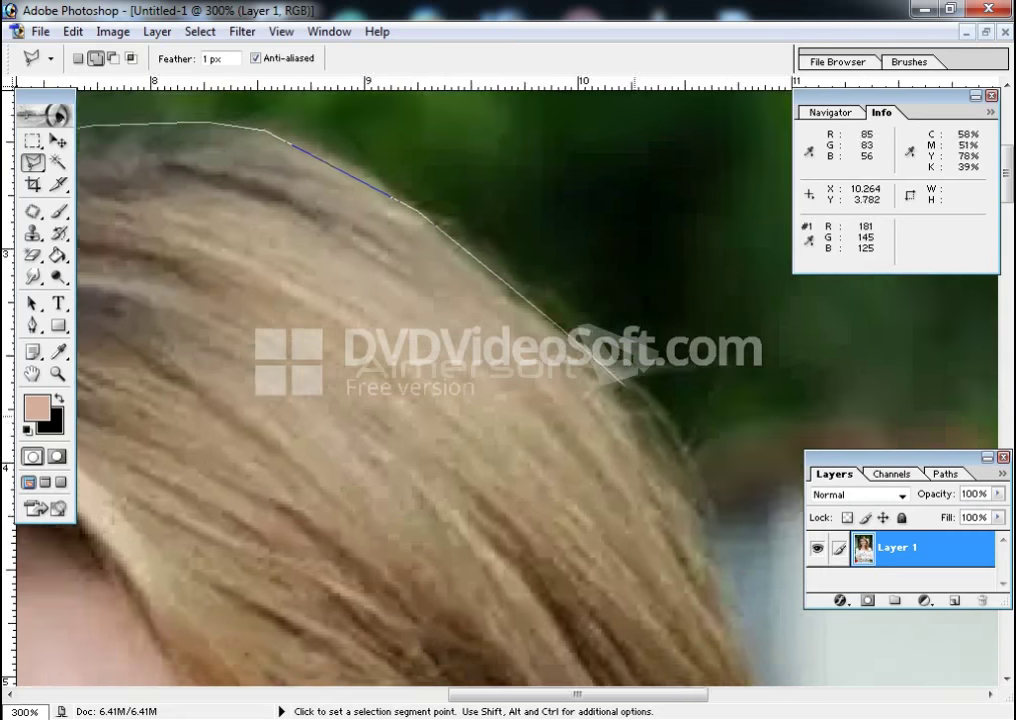
Continue the outline down the right side of her hair, then zoom back to 100%.
left_click_drag(639, 372, 358, 225)
left_click(470, 322)
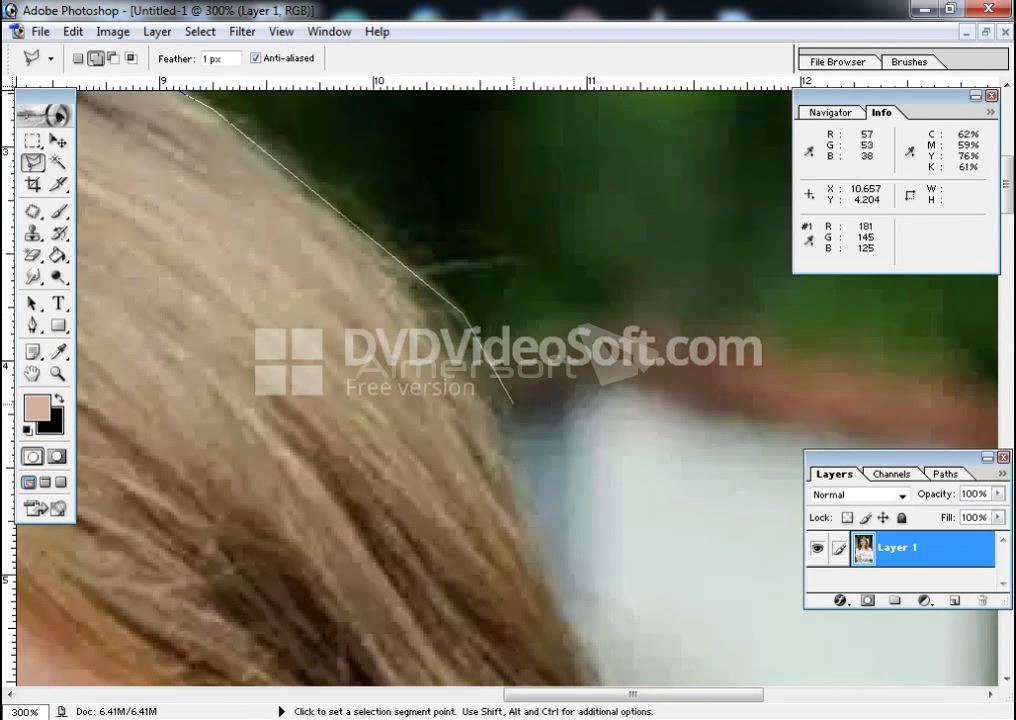
left_click(503, 457)
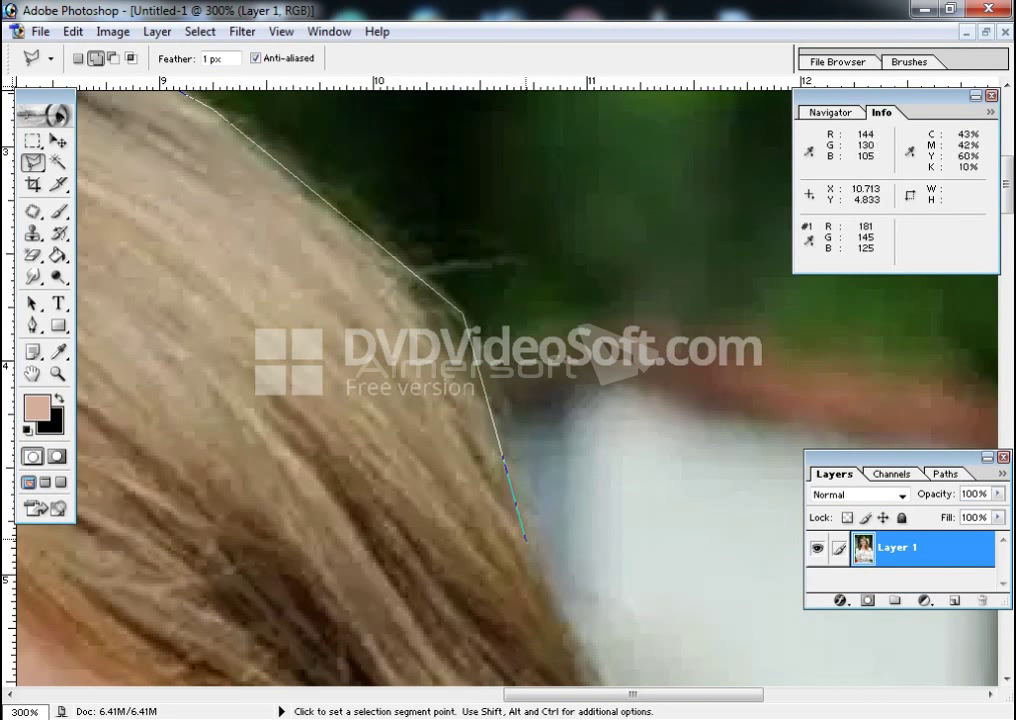
left_click(526, 540)
left_click_drag(526, 540, 338, 195)
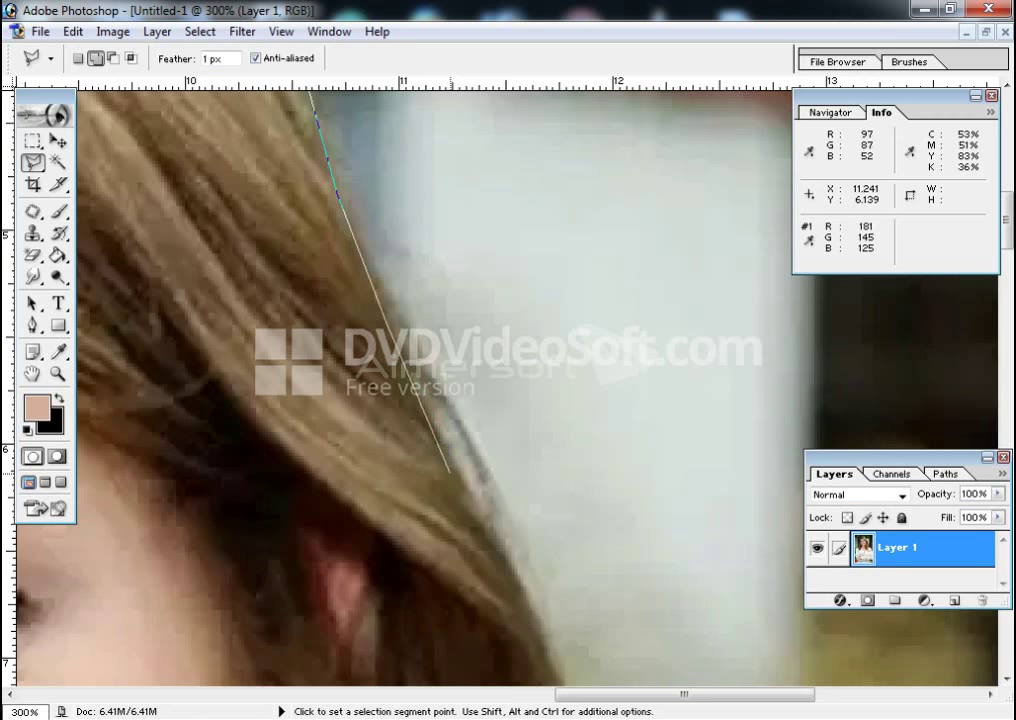
left_click(483, 518)
left_click_drag(500, 575, 395, 335)
left_click(458, 470)
left_click_drag(458, 470, 379, 246)
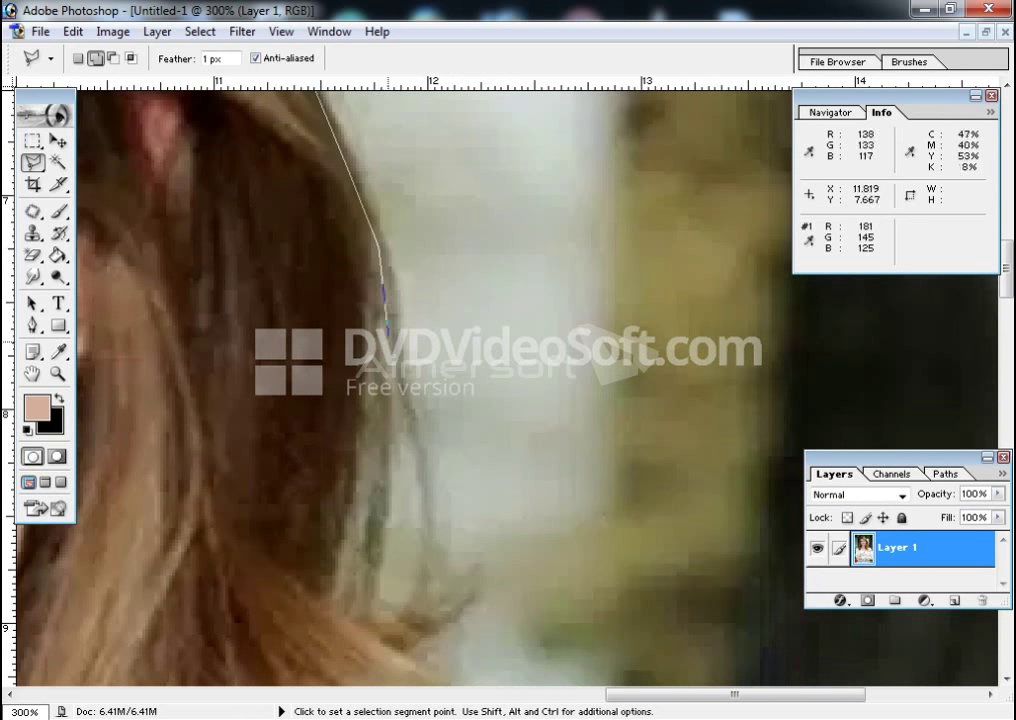
left_click(373, 480)
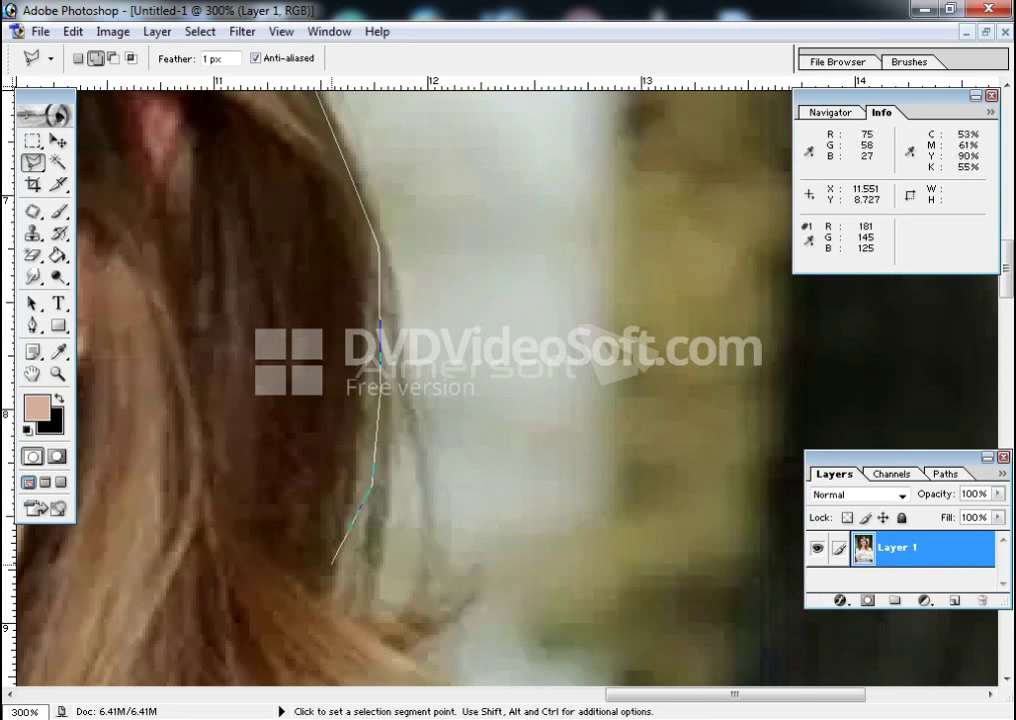
left_click(347, 580)
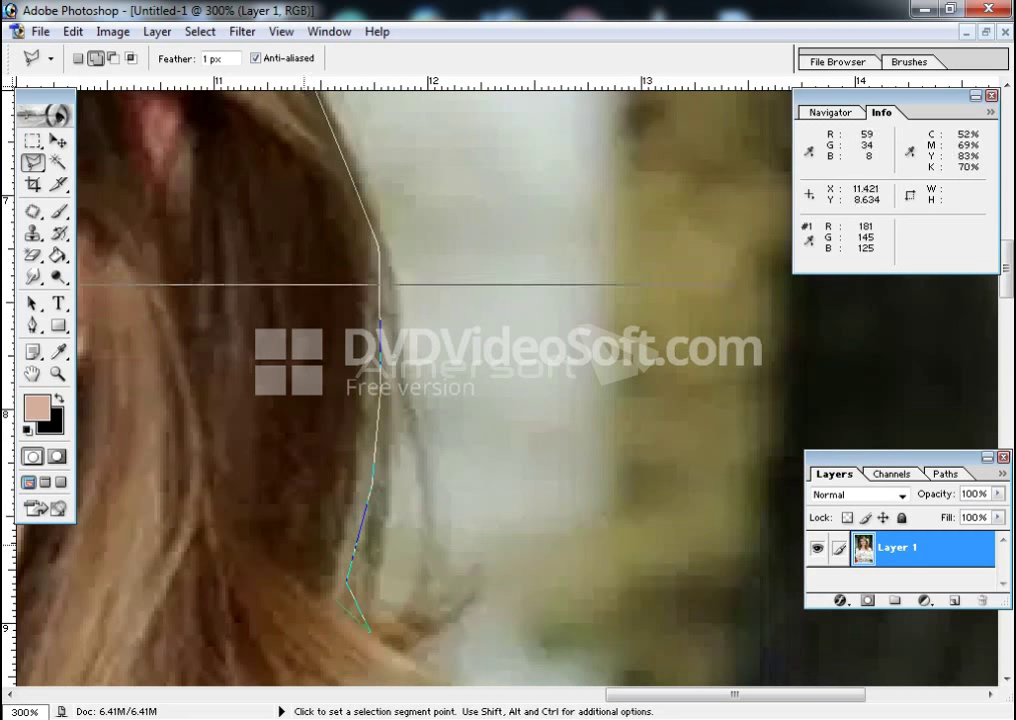
key("ctrl+minus")
key("ctrl+minus")
scroll(333, 537, "down", 5)
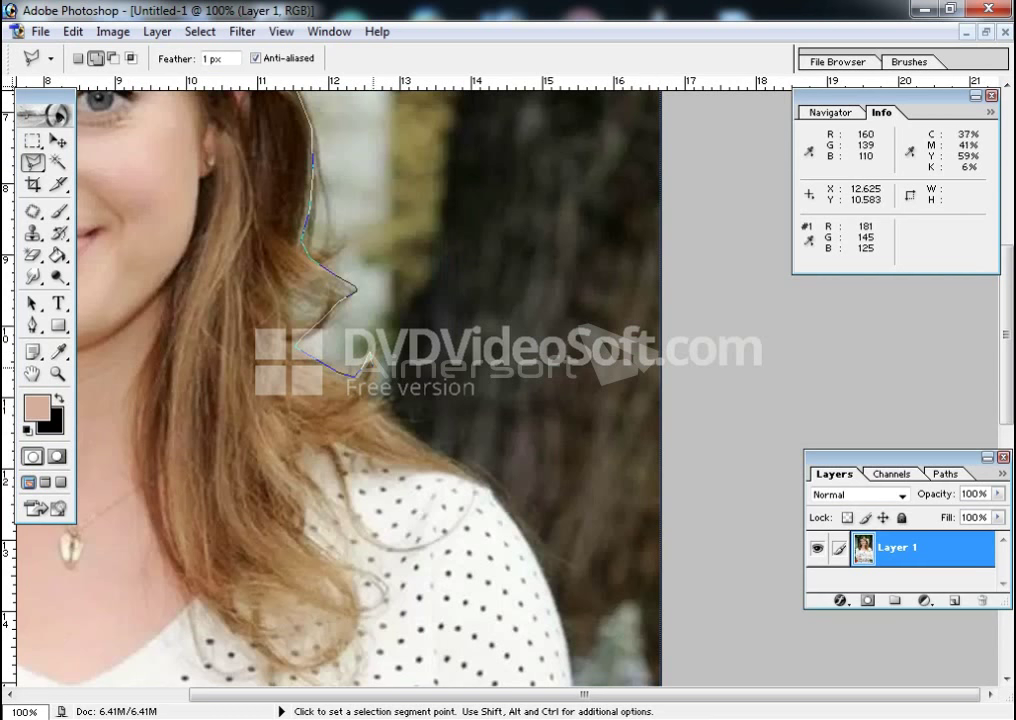
At 200% zoom, extend the outline over her shoulder and down the sleeve to the elbow.
left_click(371, 397)
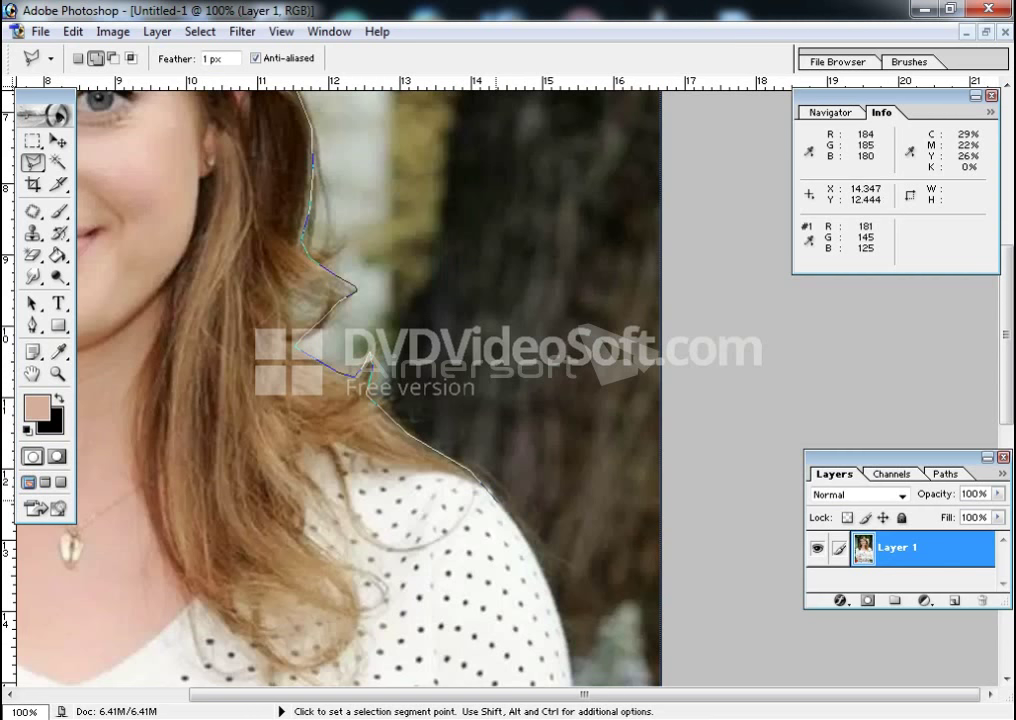
key("ctrl+plus")
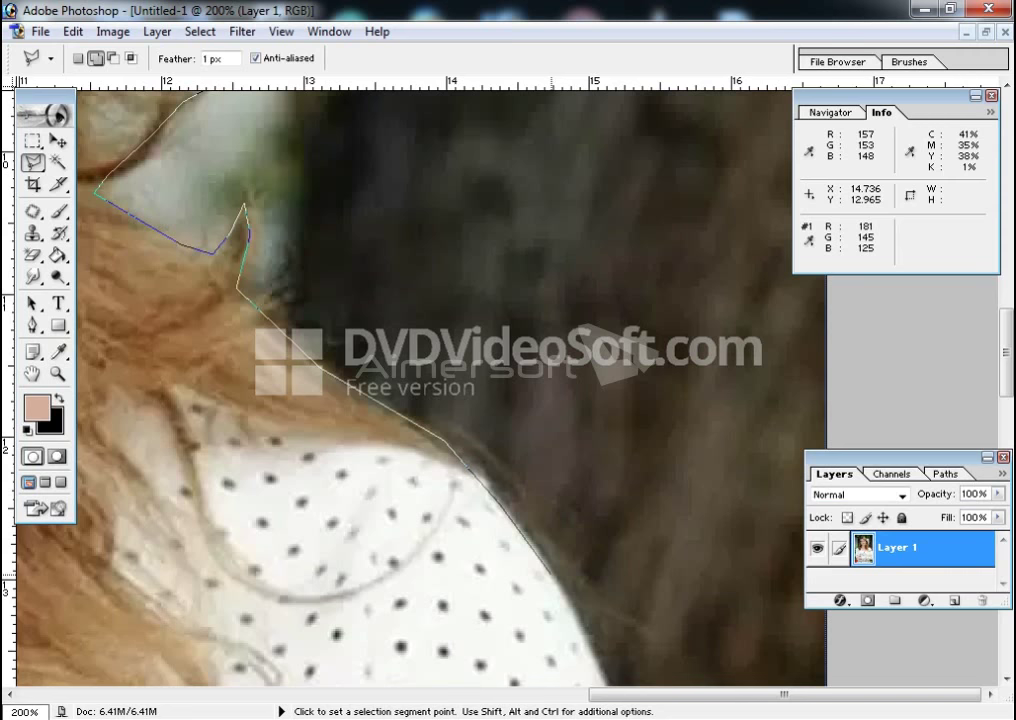
scroll(548, 555, "down", 5)
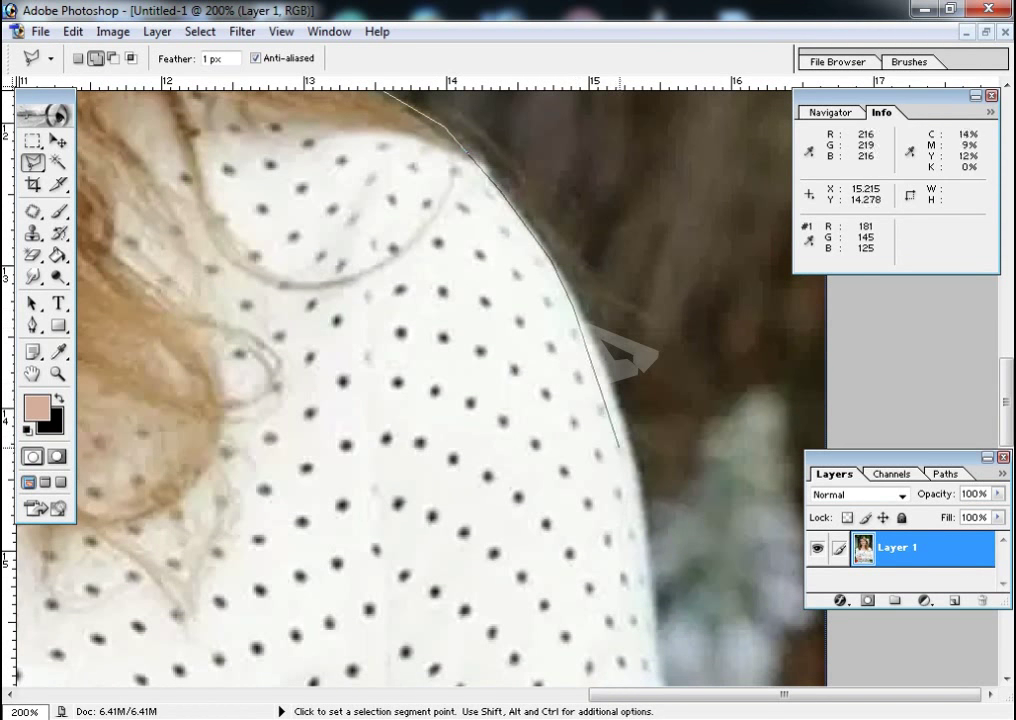
left_click(622, 421)
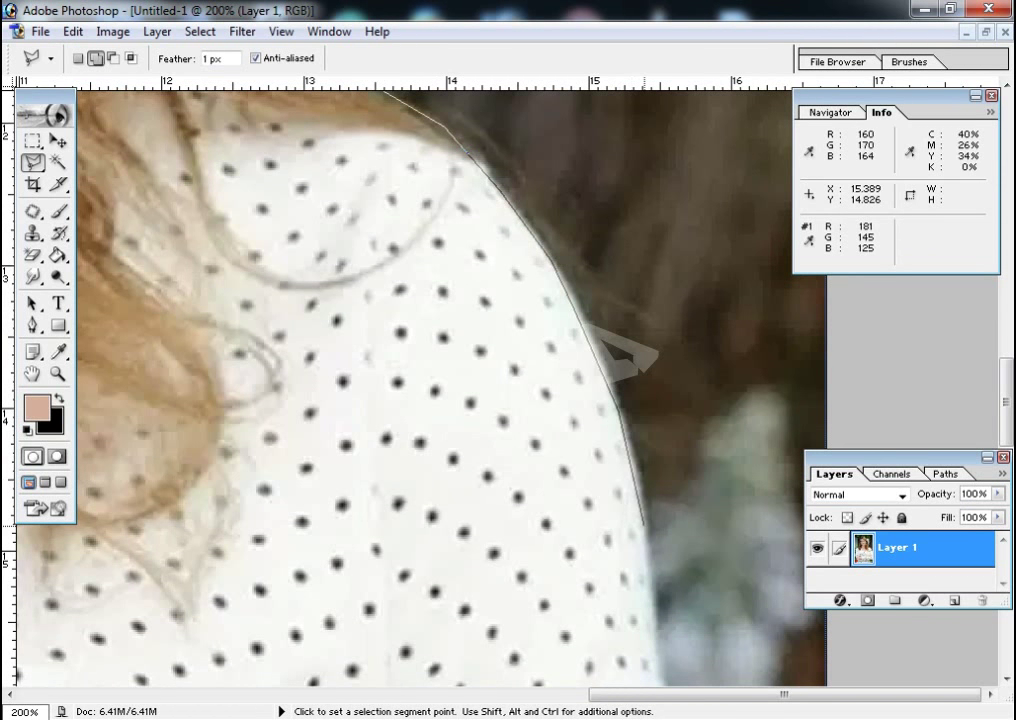
scroll(655, 640, "down", 3)
scroll(655, 640, "down", 3)
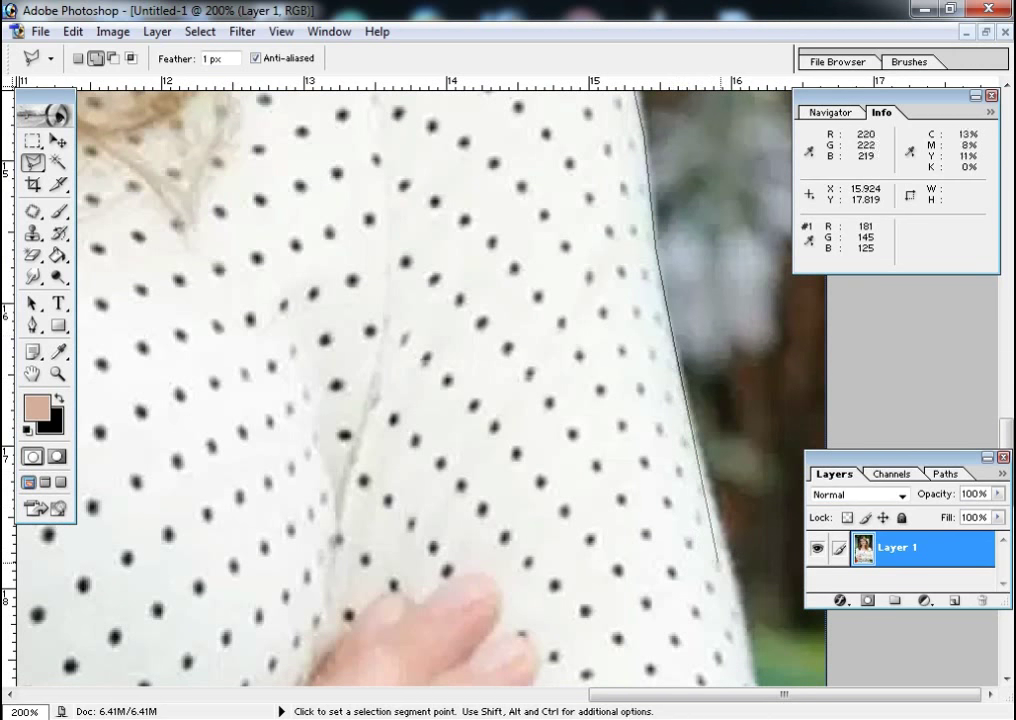
left_click_drag(736, 618, 738, 330)
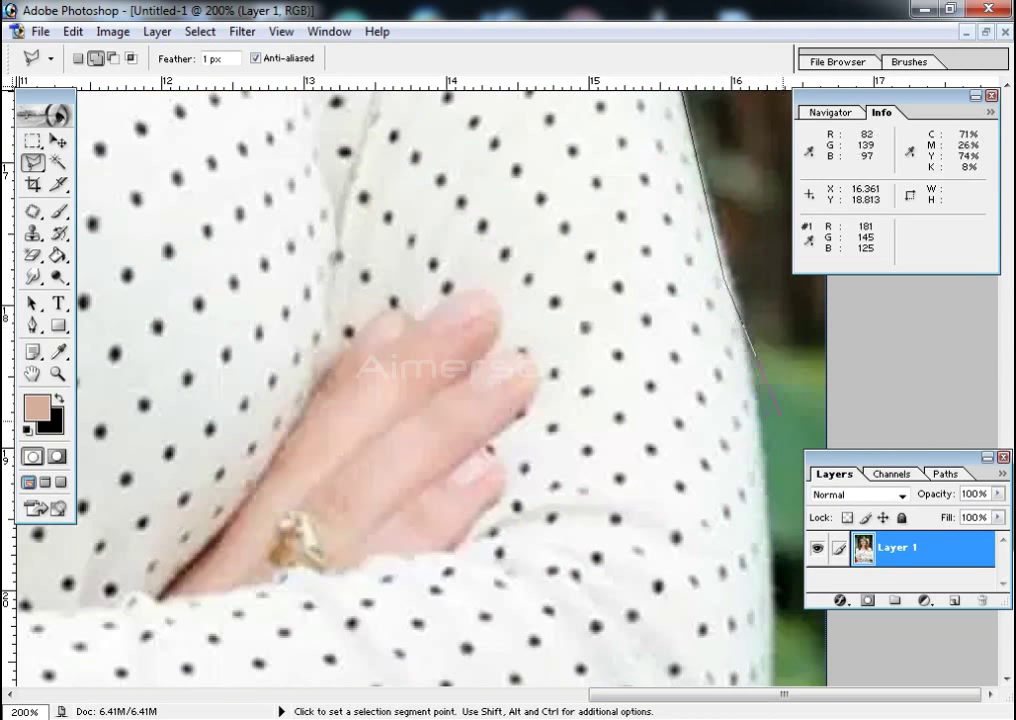
left_click(760, 410)
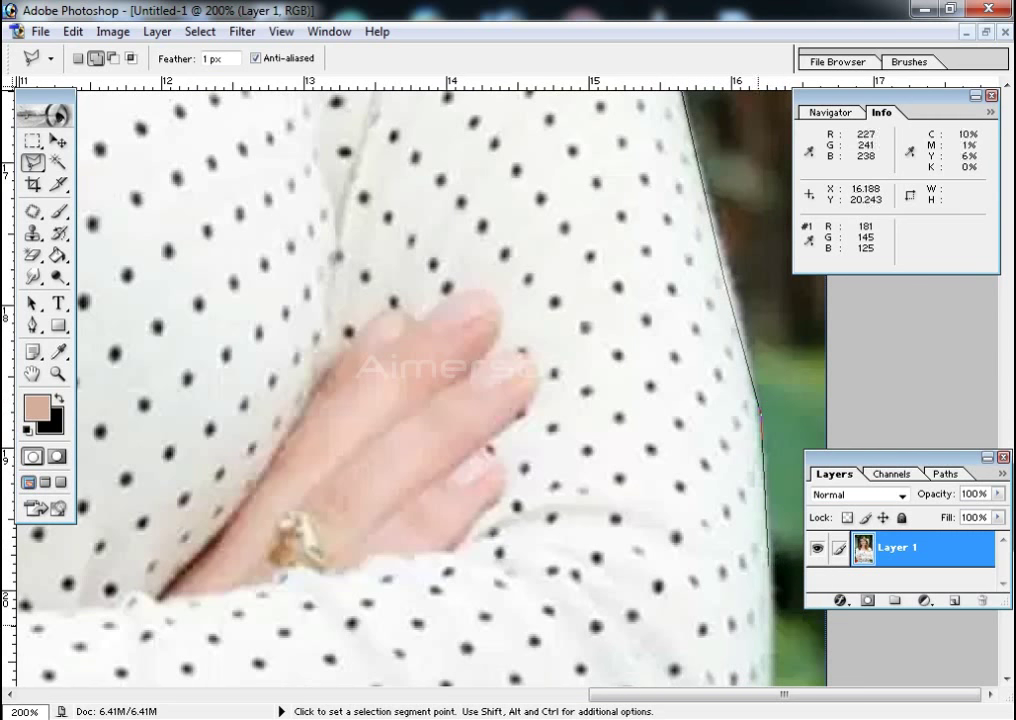
scroll(763, 630, "down", 5)
left_click(768, 385)
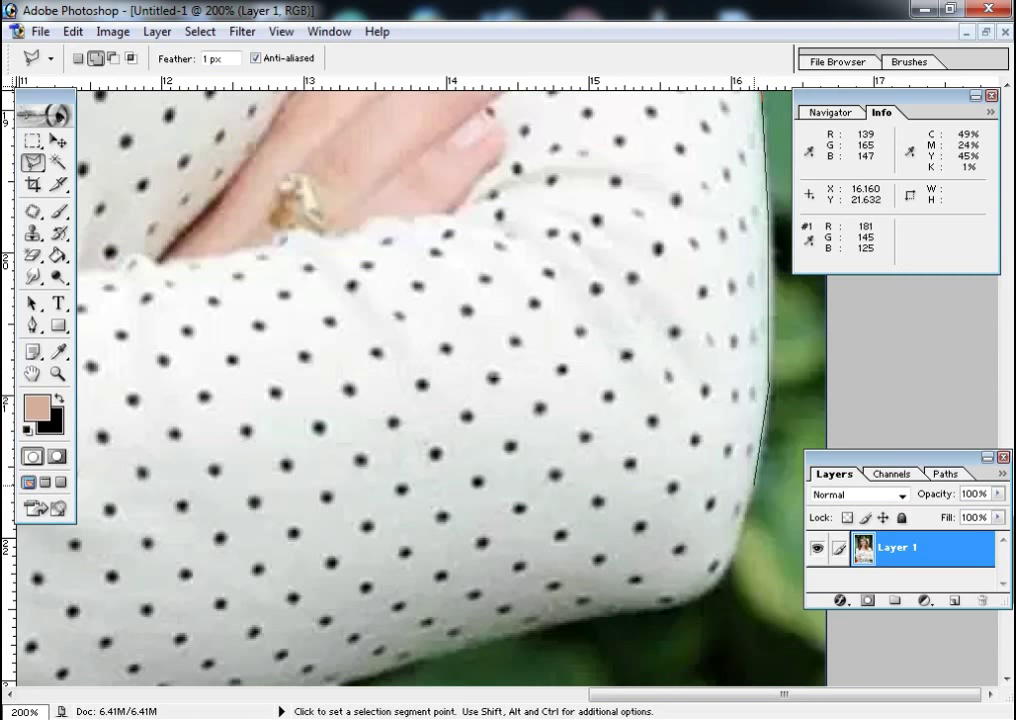
Trace the sleeve's lower edge against the leaves, removing one misplaced point.
left_click(758, 493, "ctrl")
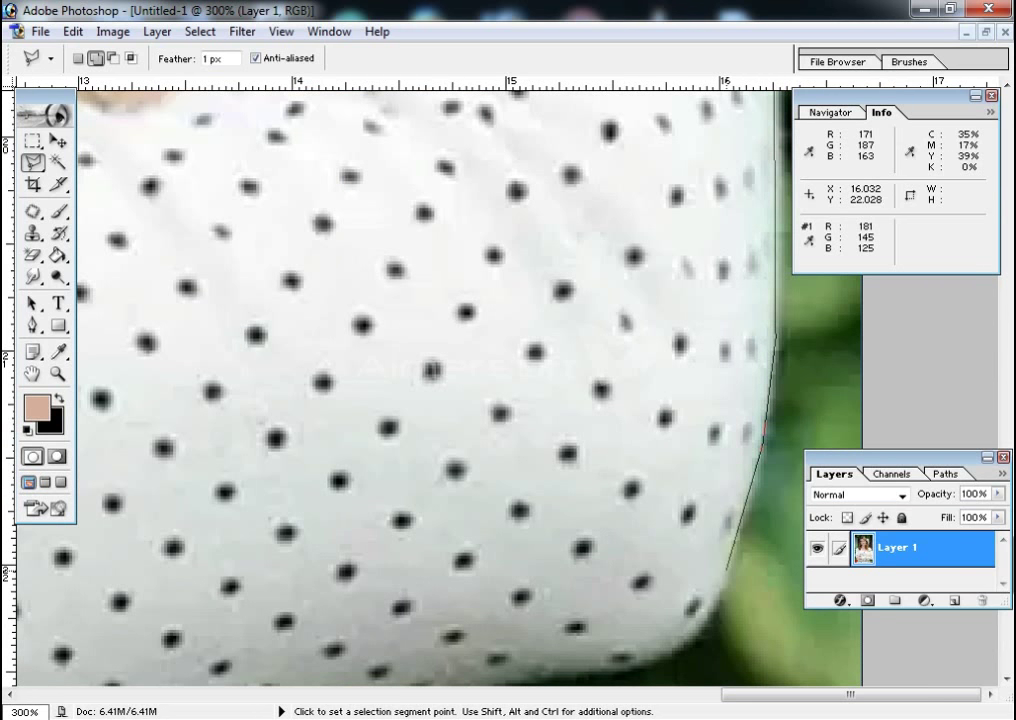
scroll(710, 407, "down", 3)
left_click(712, 420)
left_click(600, 437)
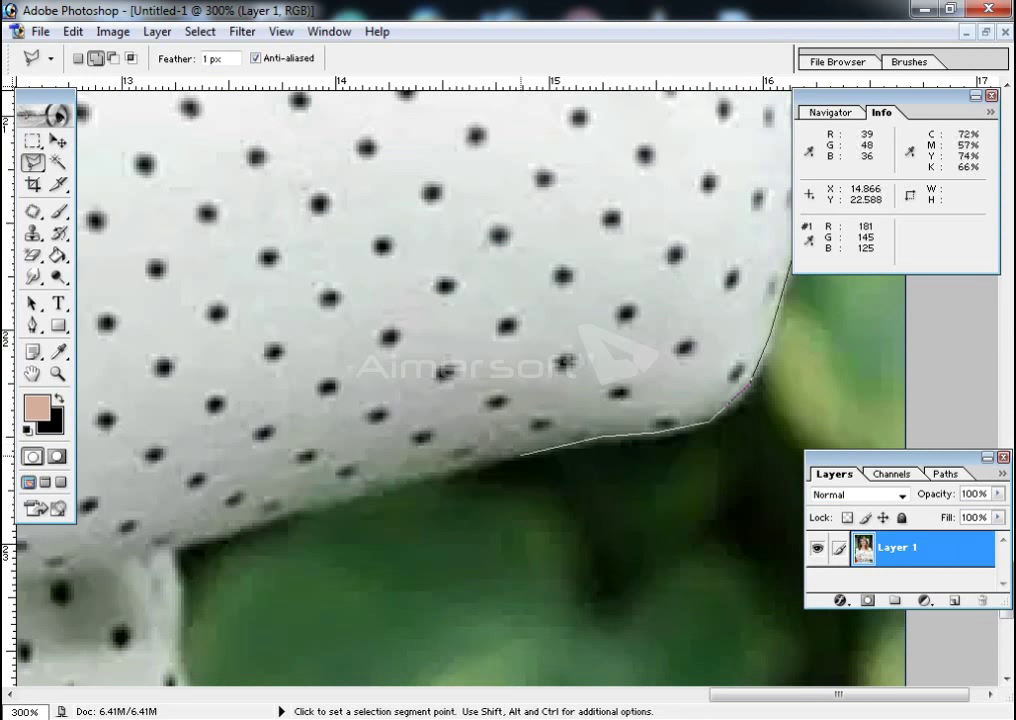
left_click(328, 488)
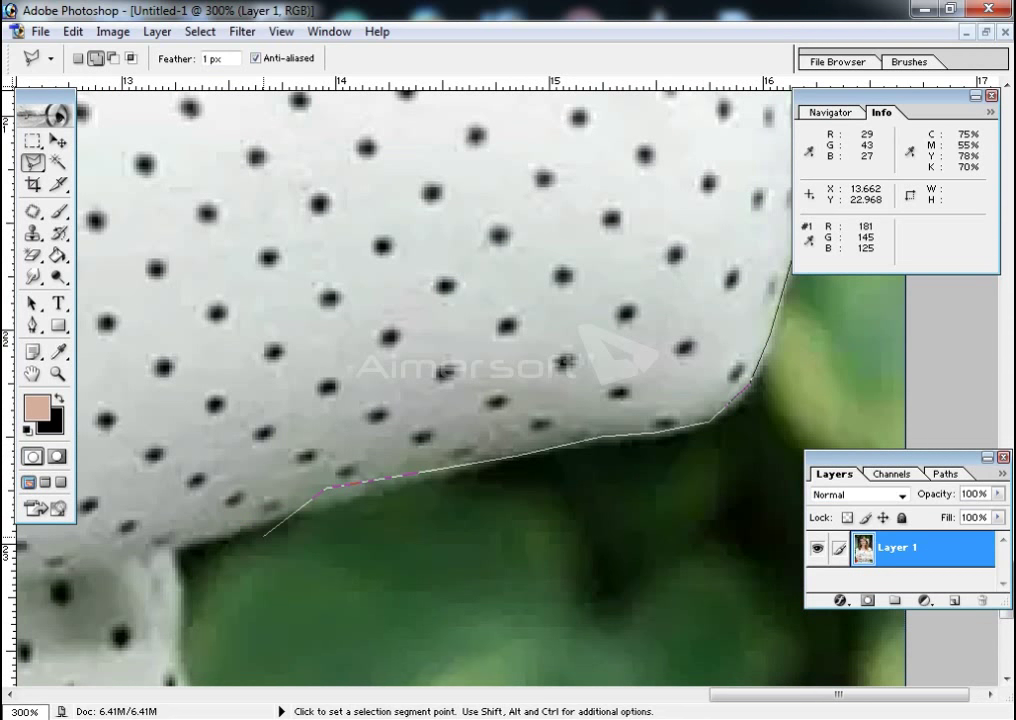
key("BackSpace")
left_click(167, 545)
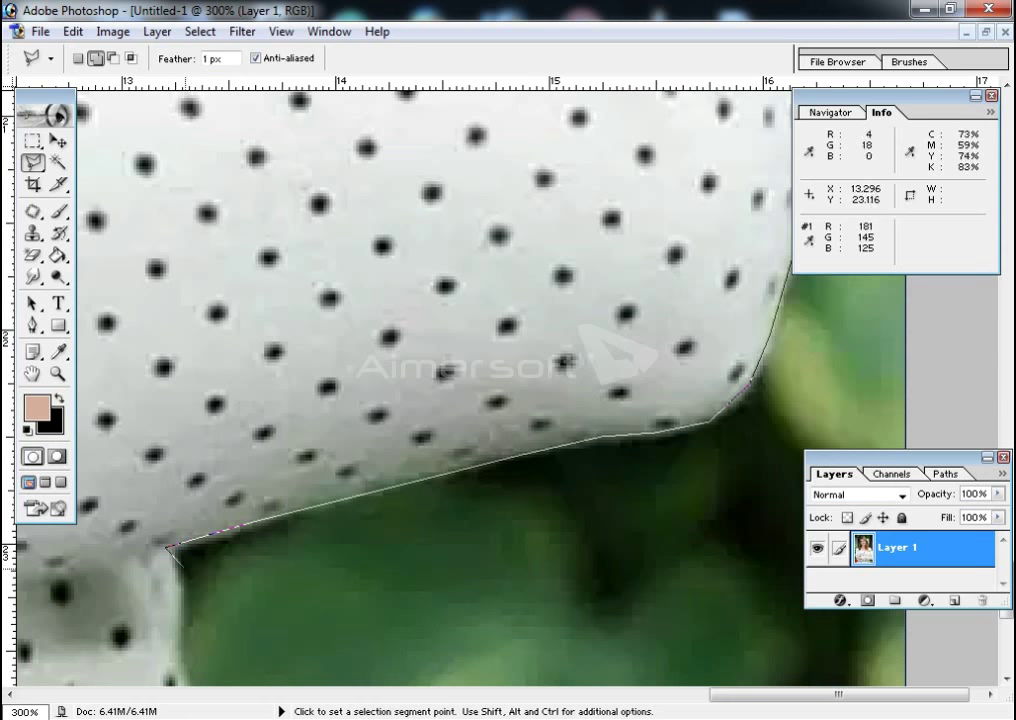
left_click_drag(216, 624, 250, 318)
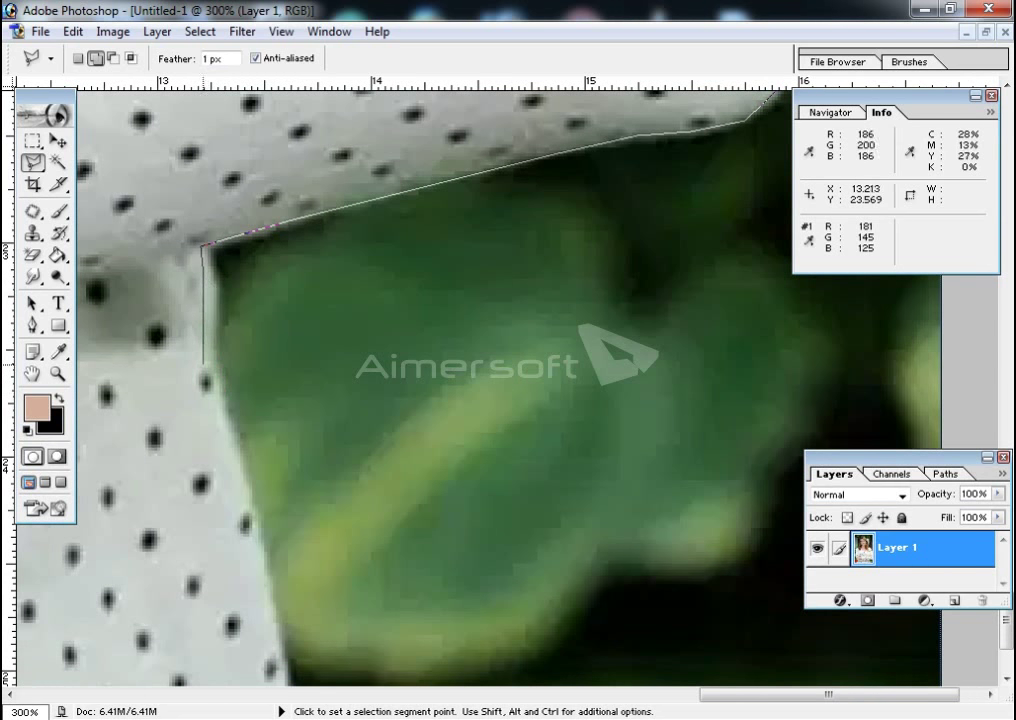
left_click(211, 366)
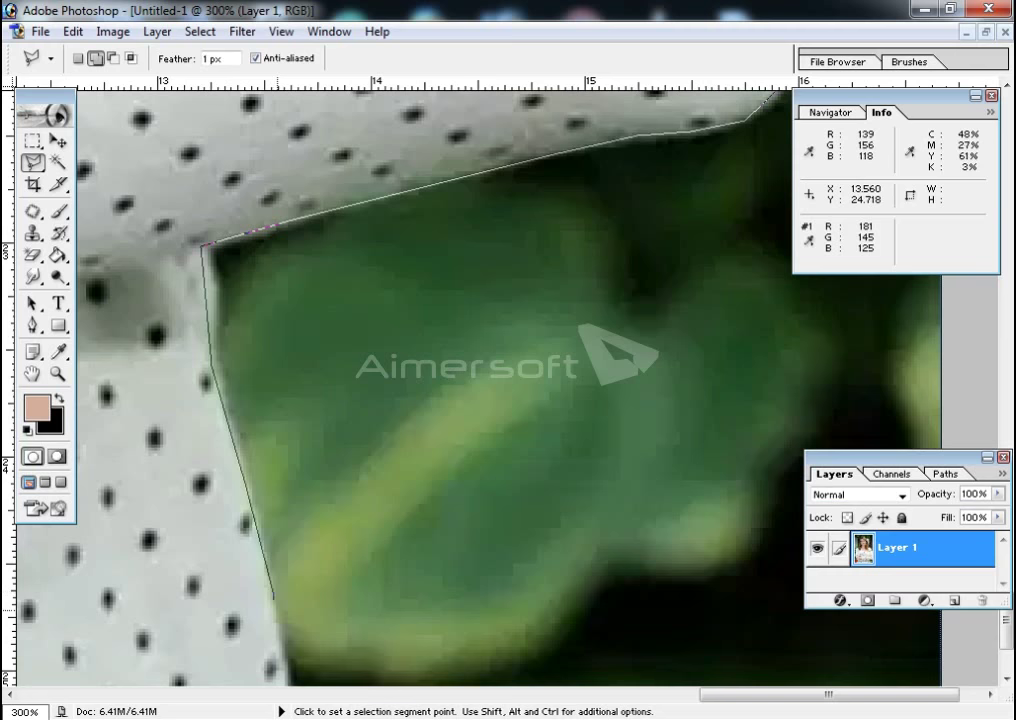
left_click_drag(273, 598, 268, 415)
left_click(270, 408)
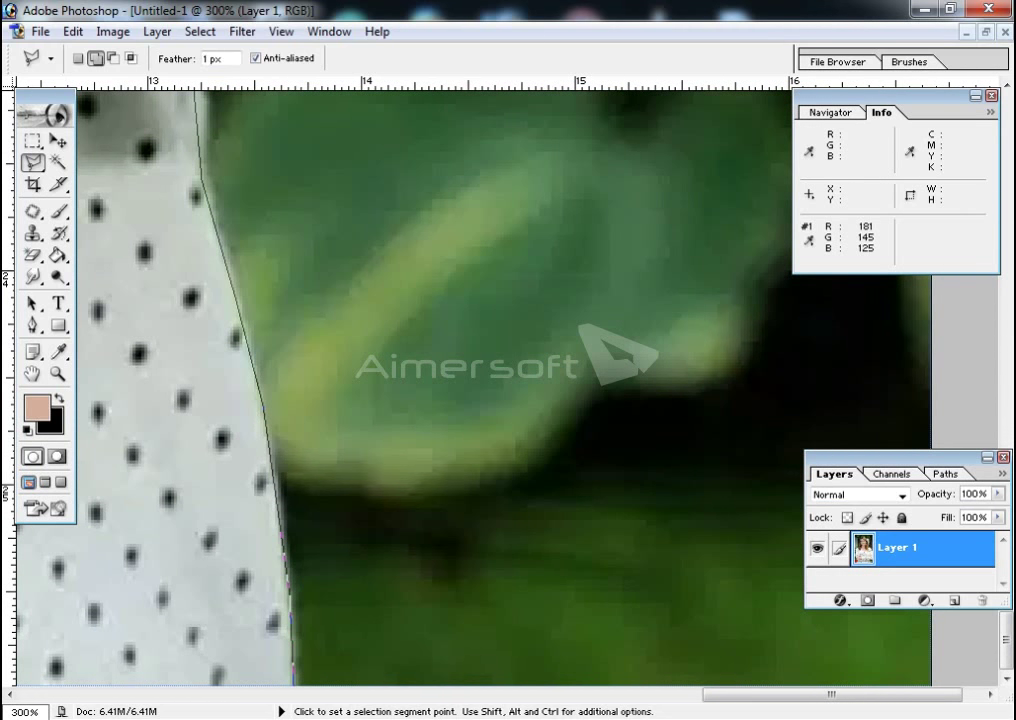
Zoom out and loop lasso points outside the photo's right, top and left sides to its lower-left.
key("ctrl+minus")
key("ctrl+minus")
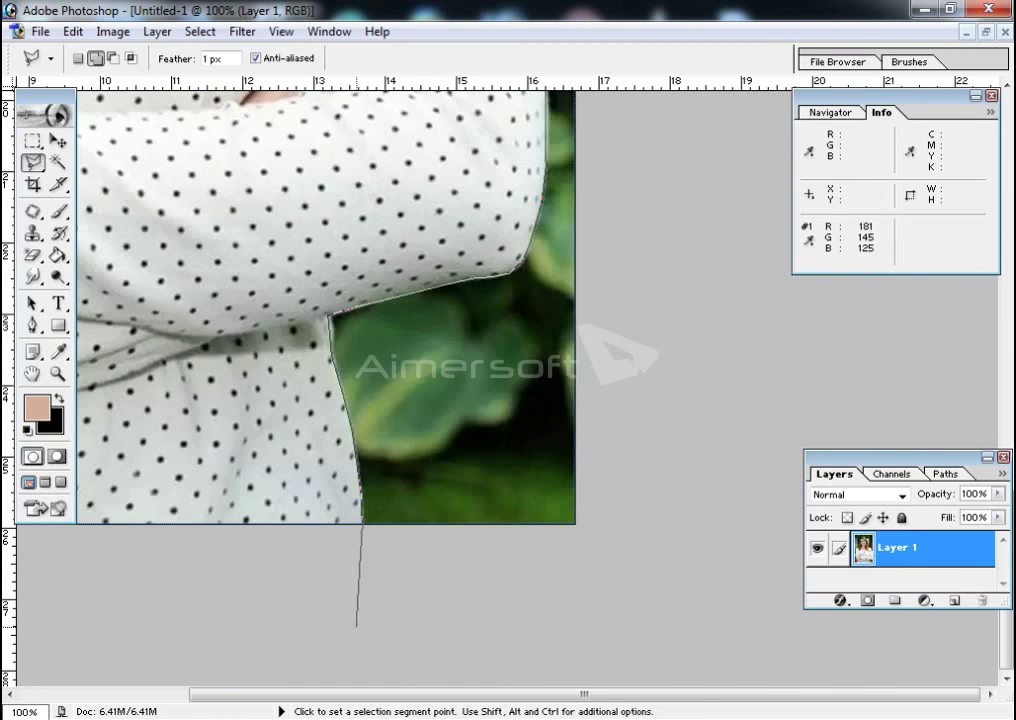
key("ctrl+minus")
key("ctrl+minus")
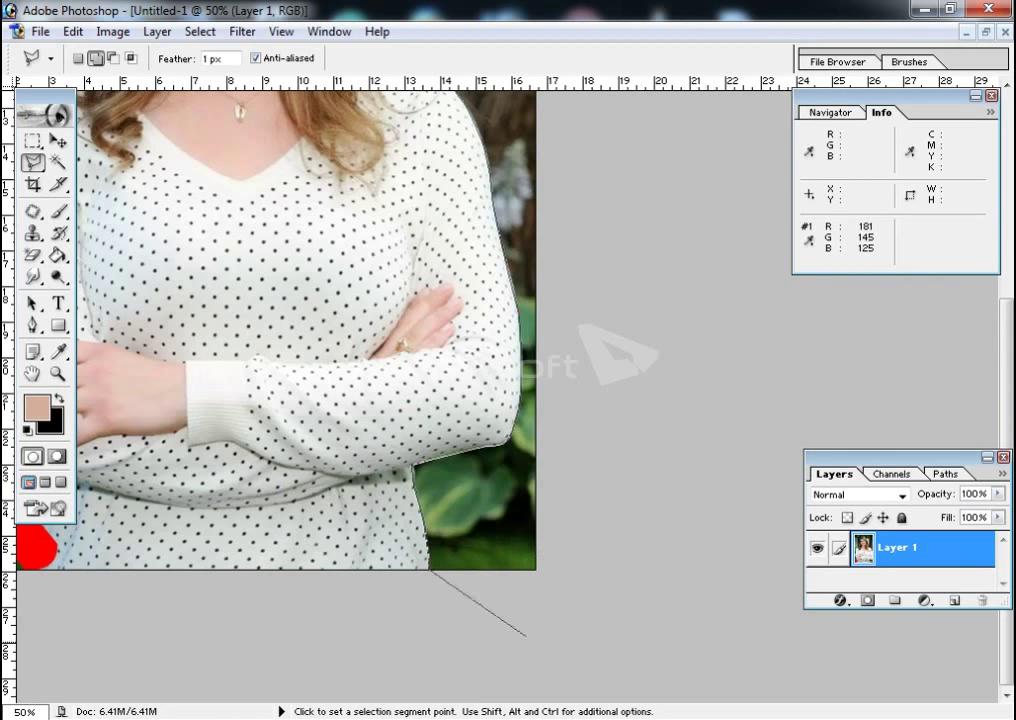
key("ctrl+minus")
key("ctrl+minus")
left_click(511, 659)
left_click(625, 298)
left_click(517, 128)
left_click(220, 110)
left_click(100, 148)
left_click(117, 675)
left_click(237, 664)
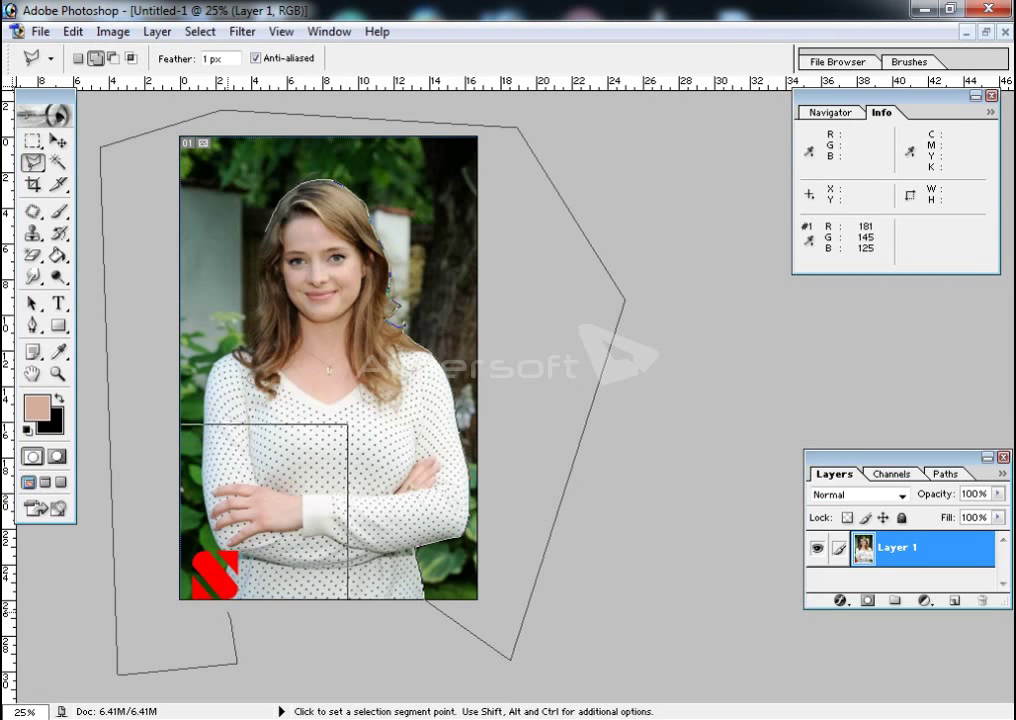
key("ctrl+plus")
key("ctrl+plus")
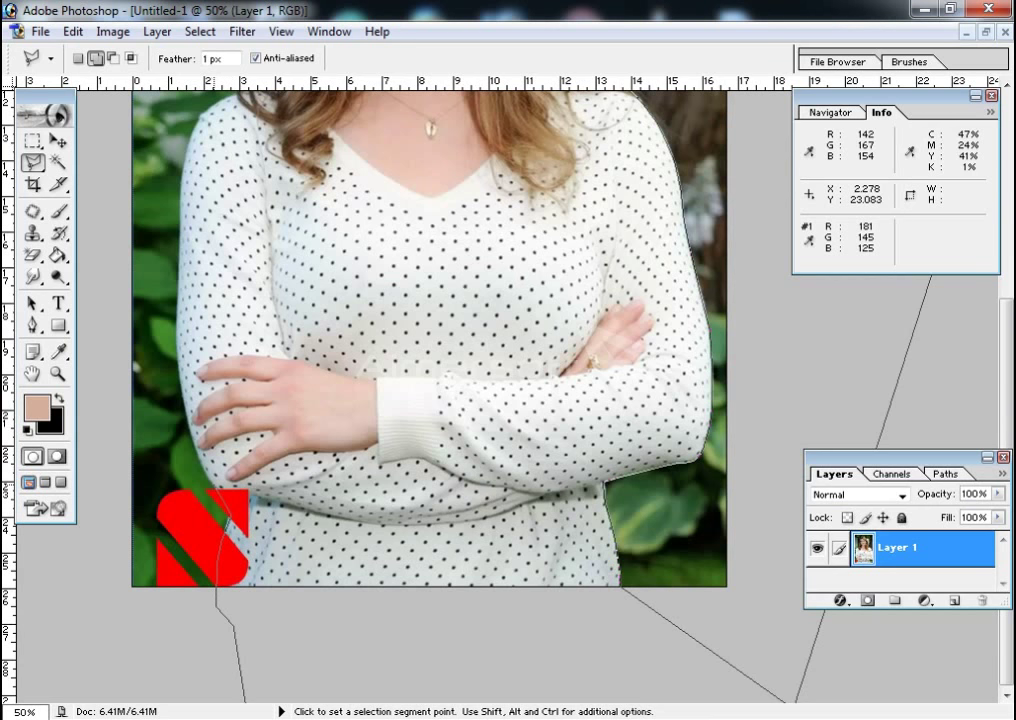
key("ctrl+plus")
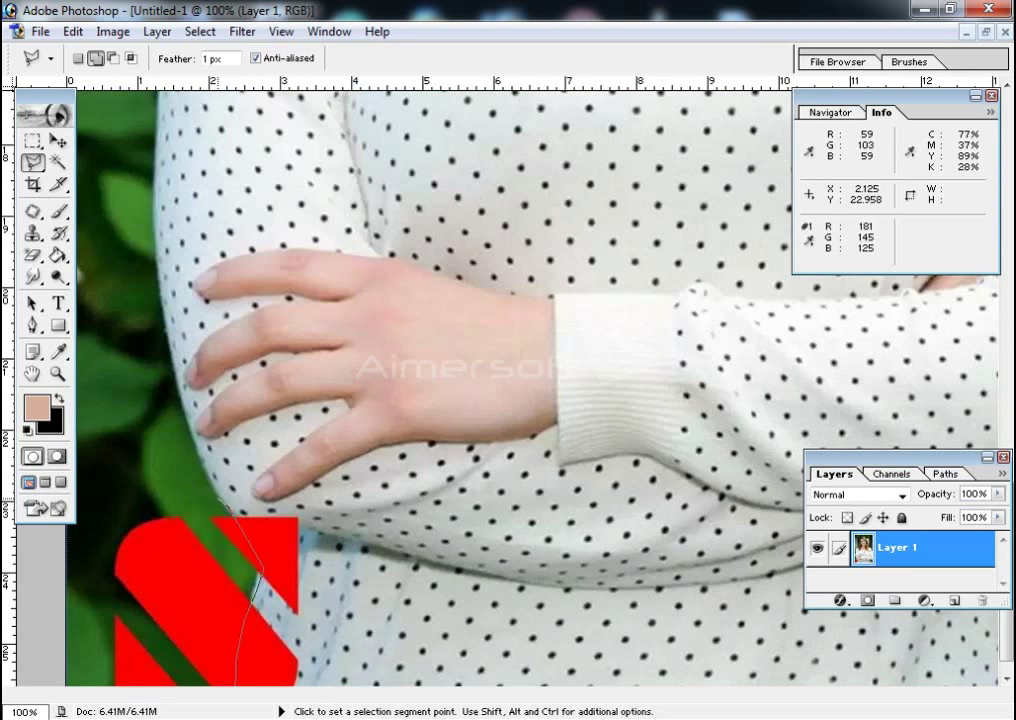
Trace up her left arm and hair, drop a misplaced point, and close the selection.
left_click(200, 455)
left_click(186, 410)
left_click(175, 345)
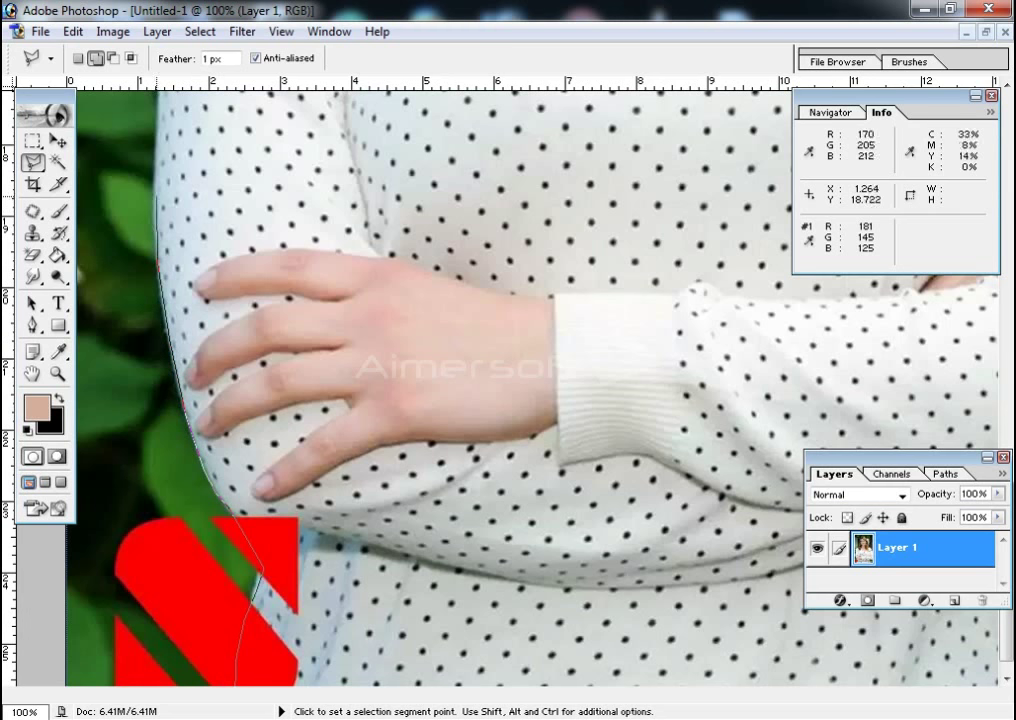
scroll(160, 140, "up", 5)
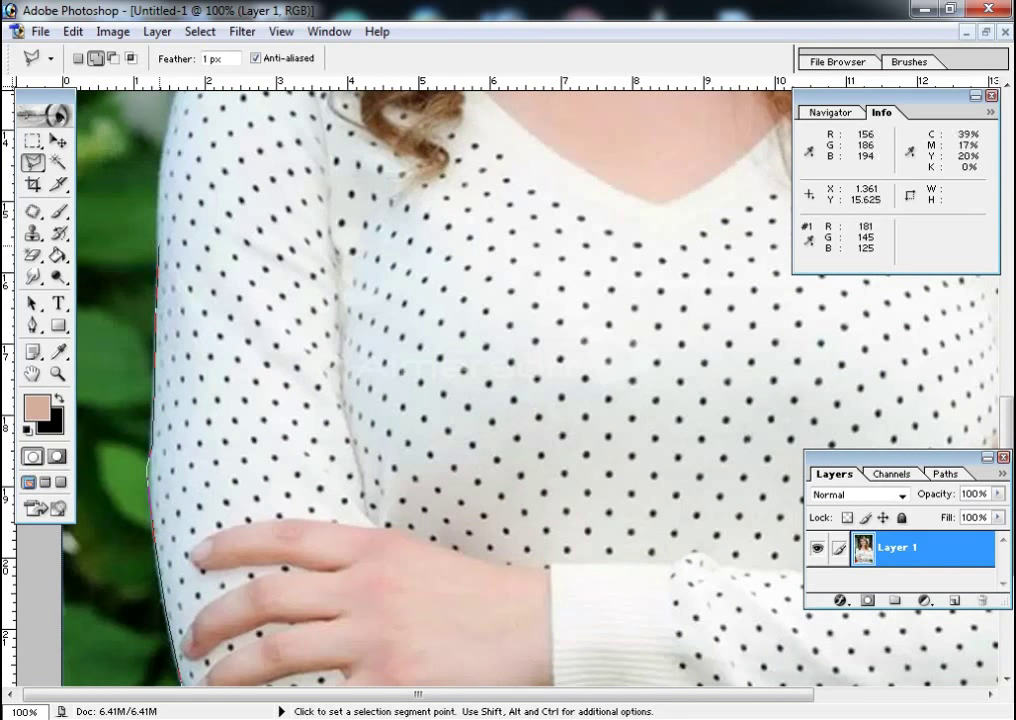
scroll(420, 380, "up", 5)
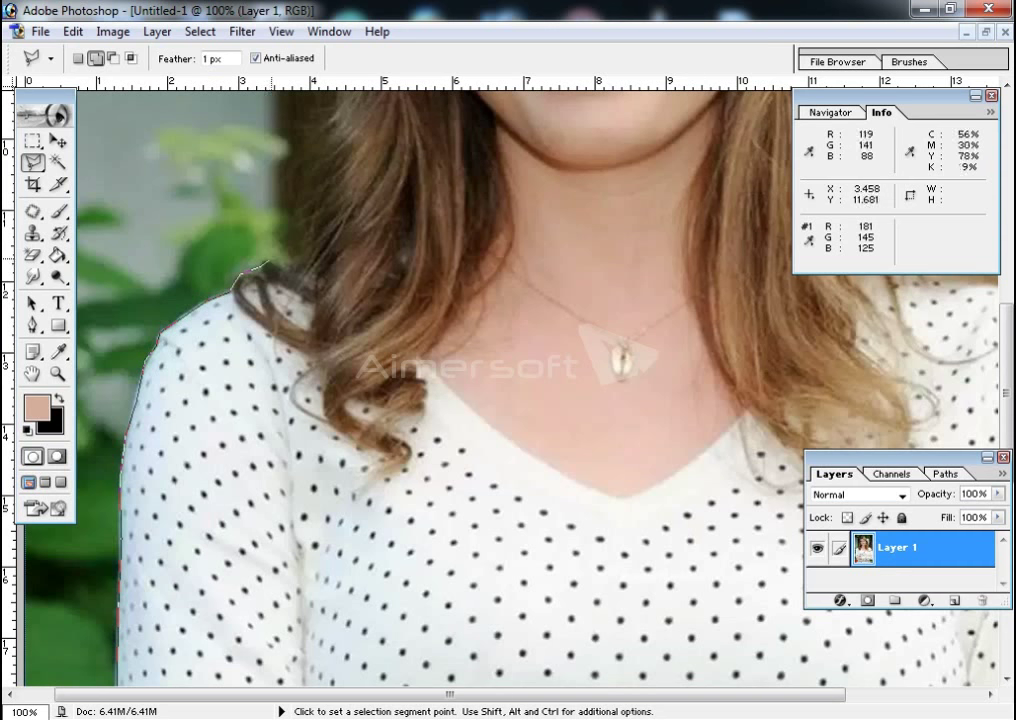
left_click_drag(236, 210, 215, 402)
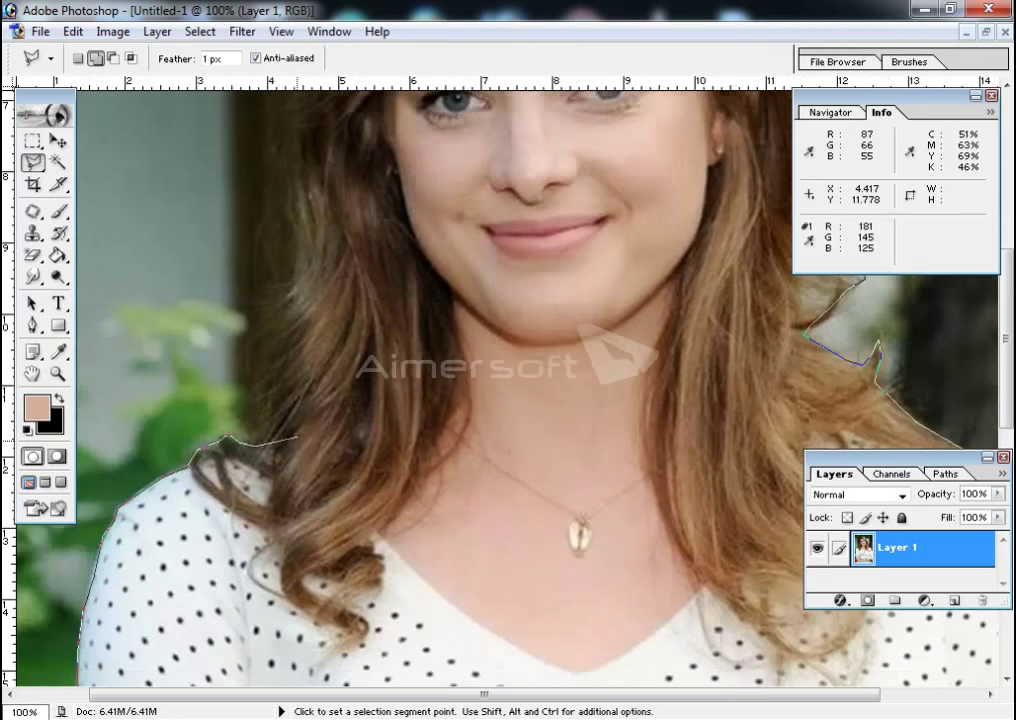
left_click(262, 472)
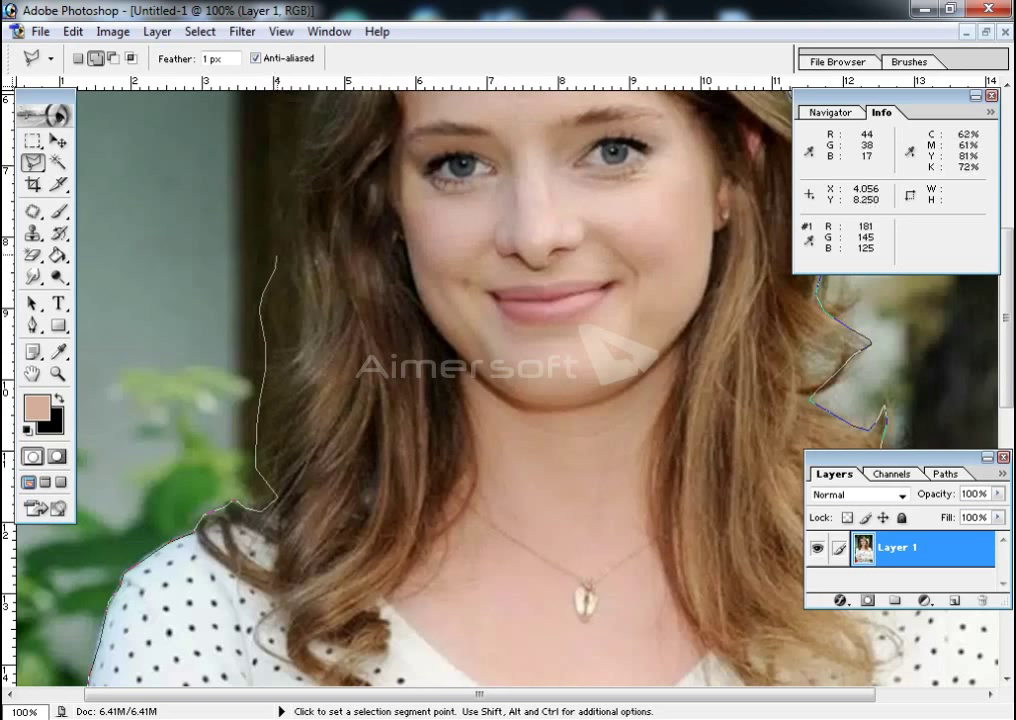
left_click_drag(344, 242, 279, 469)
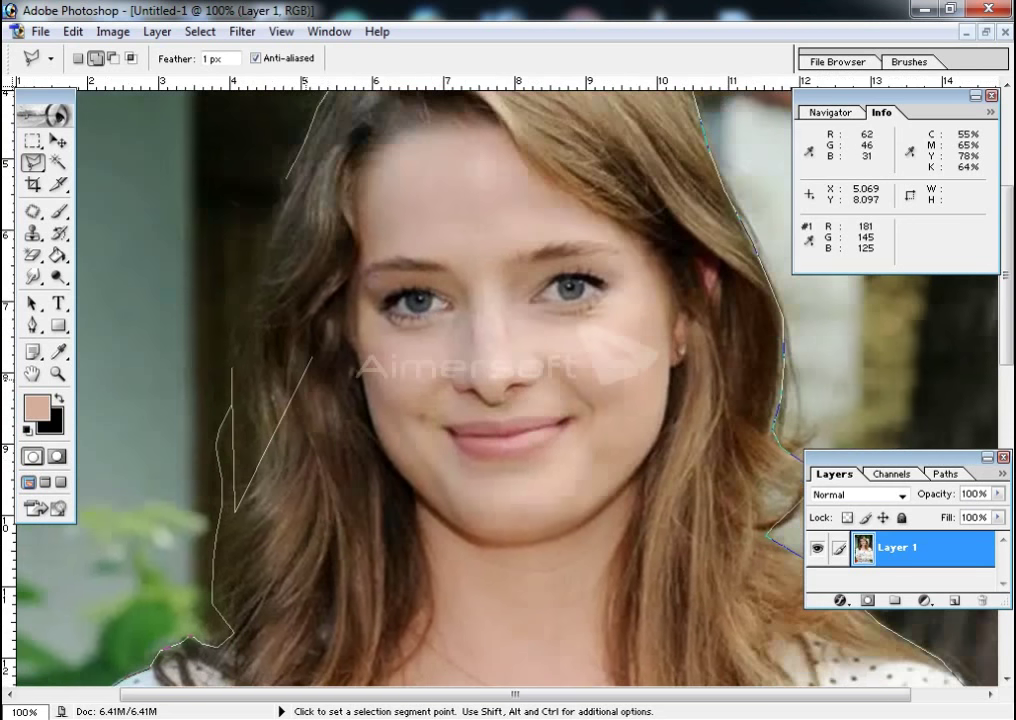
key("BackSpace")
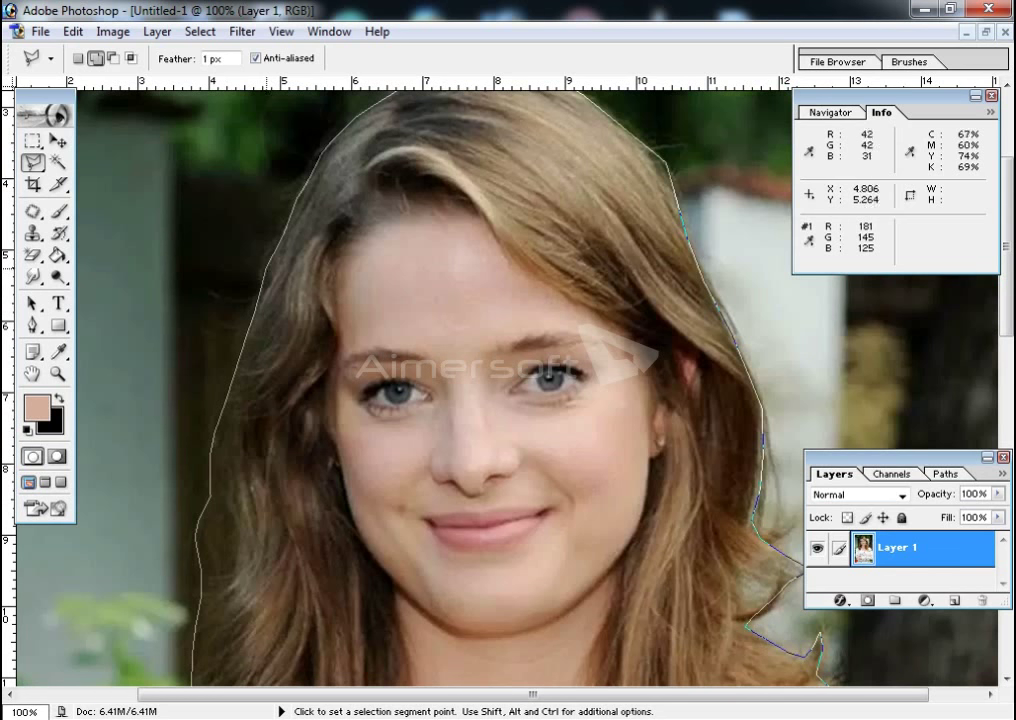
double_click(268, 271)
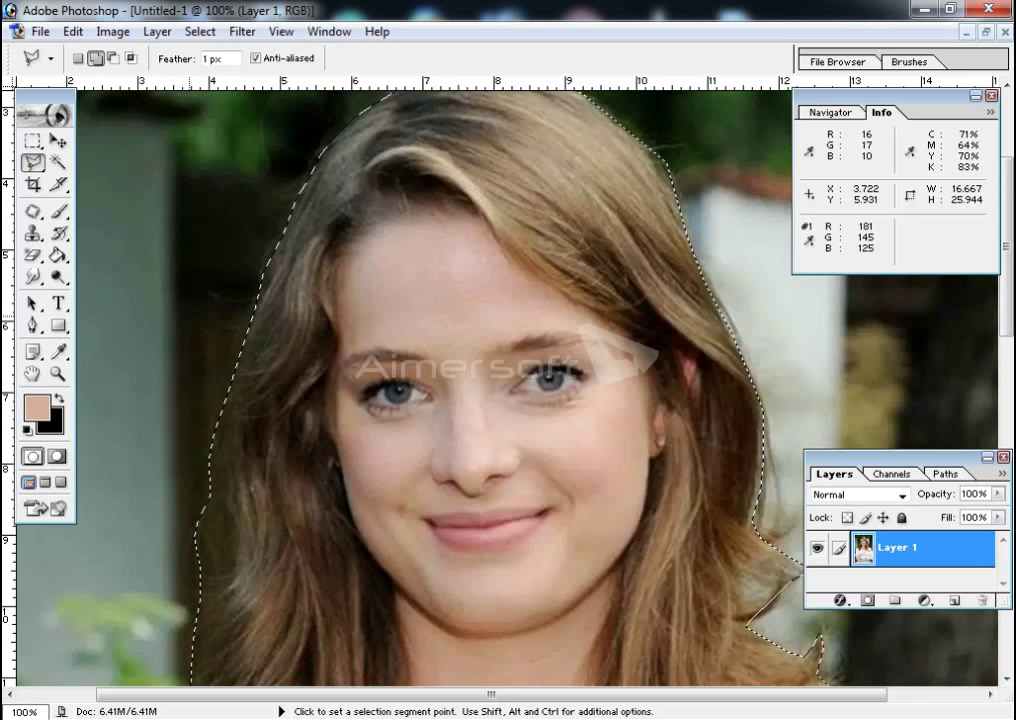
Delete the background, undo the deletion, and try the selection's Feather option.
key("ctrl+shift+i")
key("Delete")
key("ctrl+z")
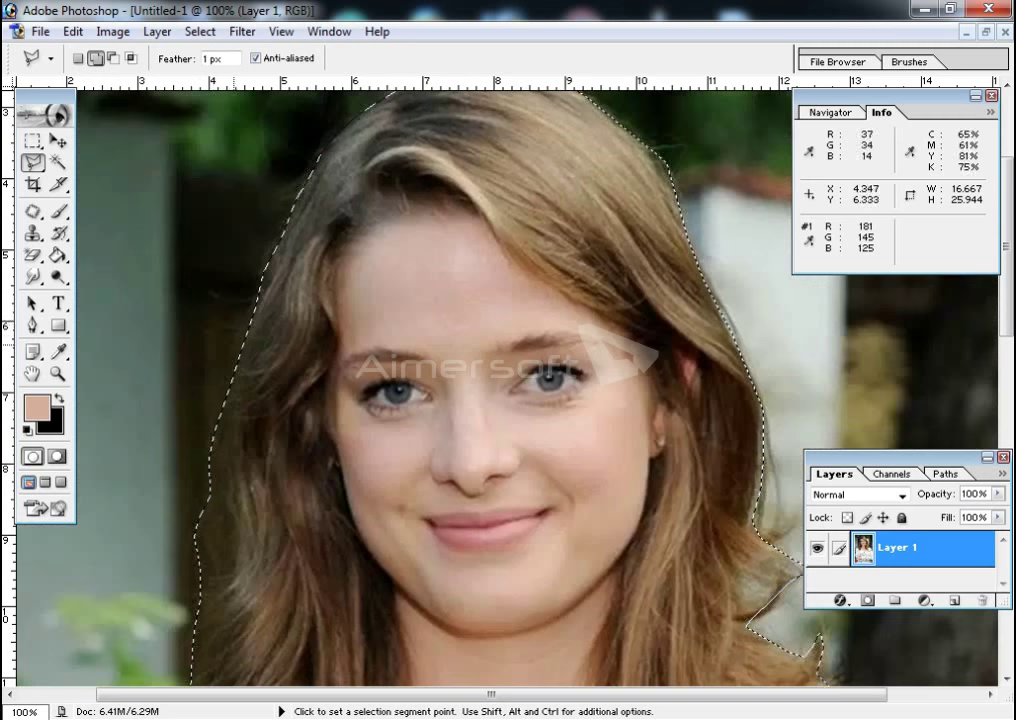
right_click(212, 322)
left_click(268, 377)
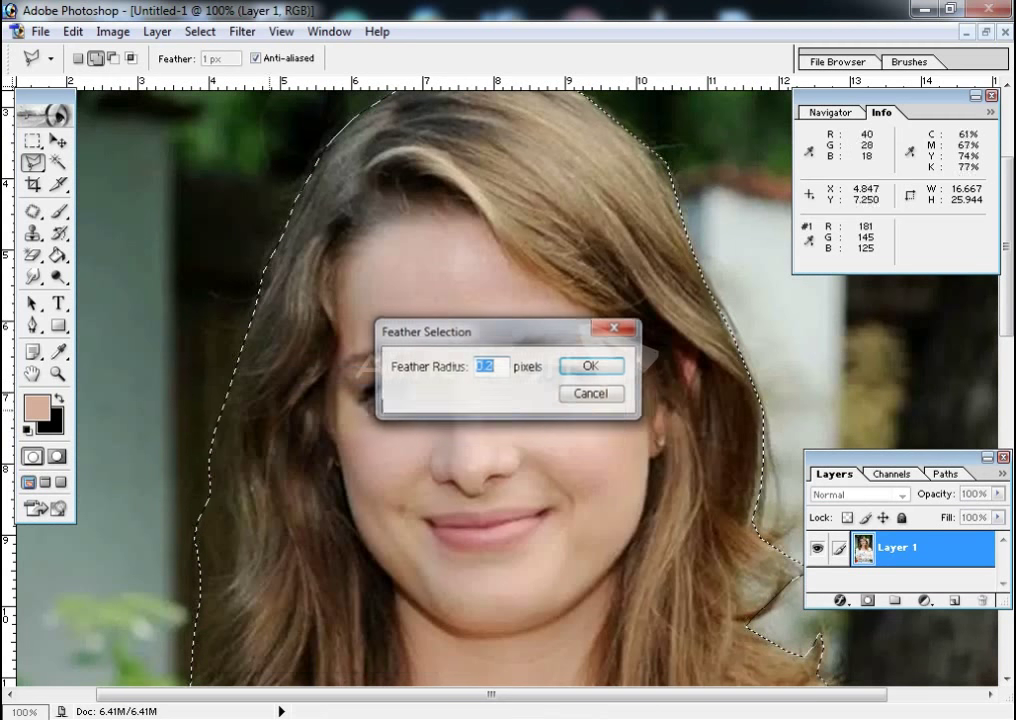
key("Return")
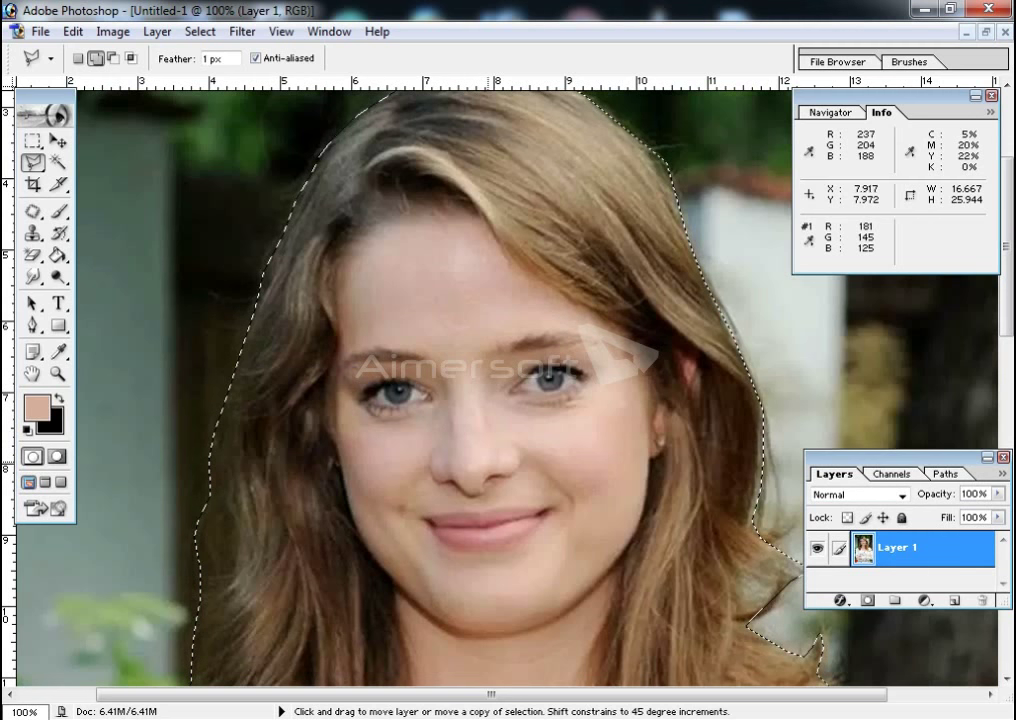
Feather the selection by 0 and delete the background around the woman.
key("ctrl+alt+d")
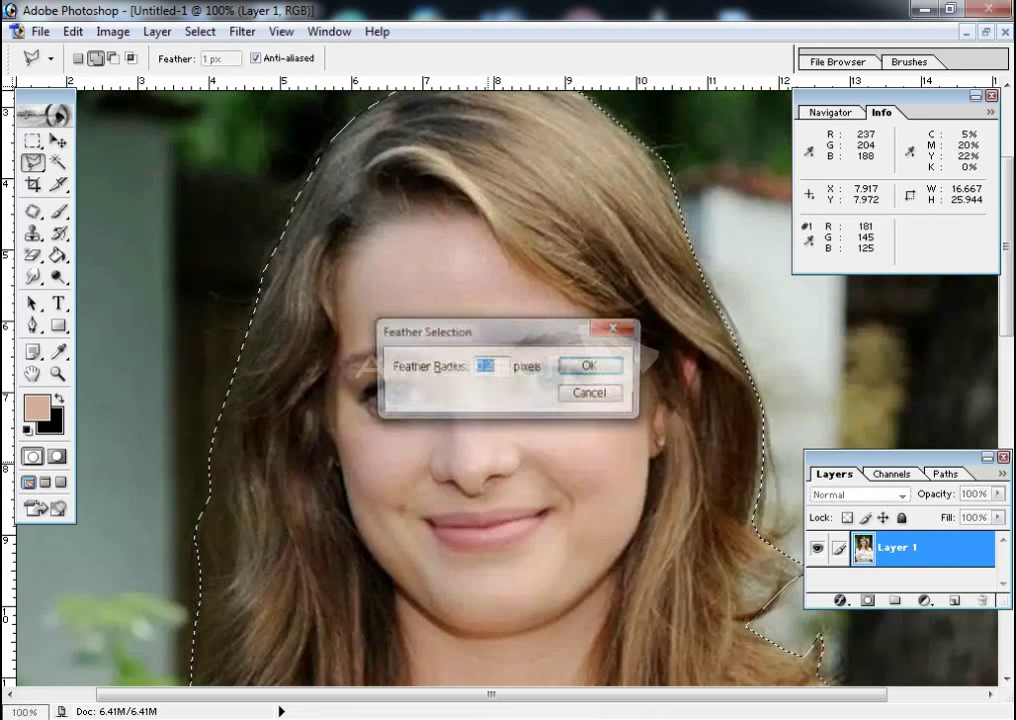
type("0")
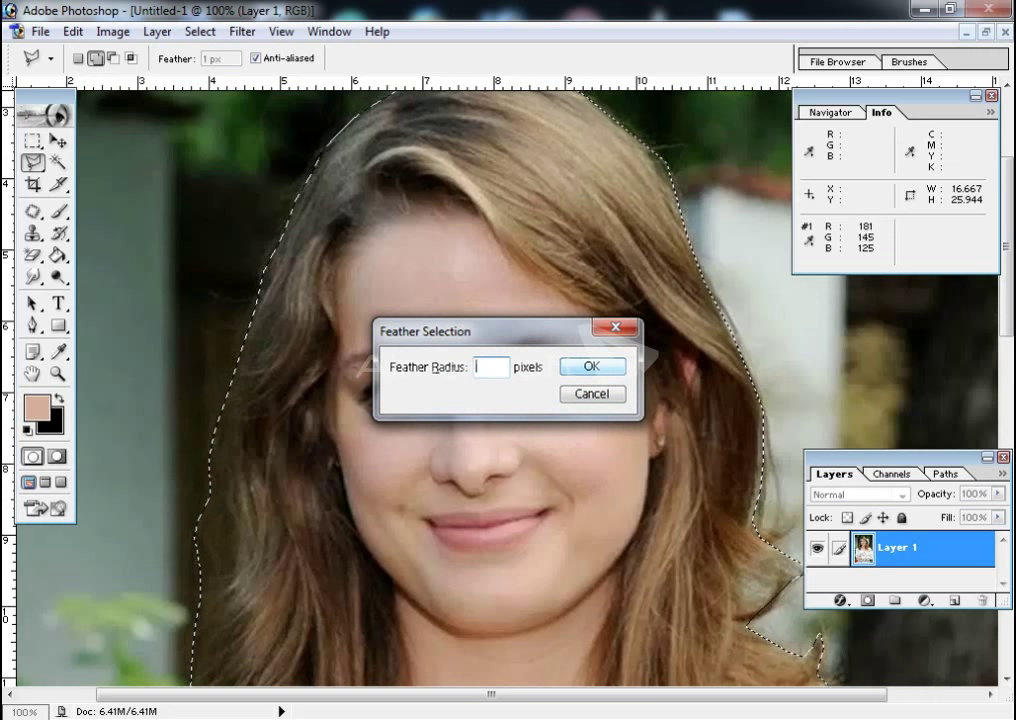
left_click(591, 366)
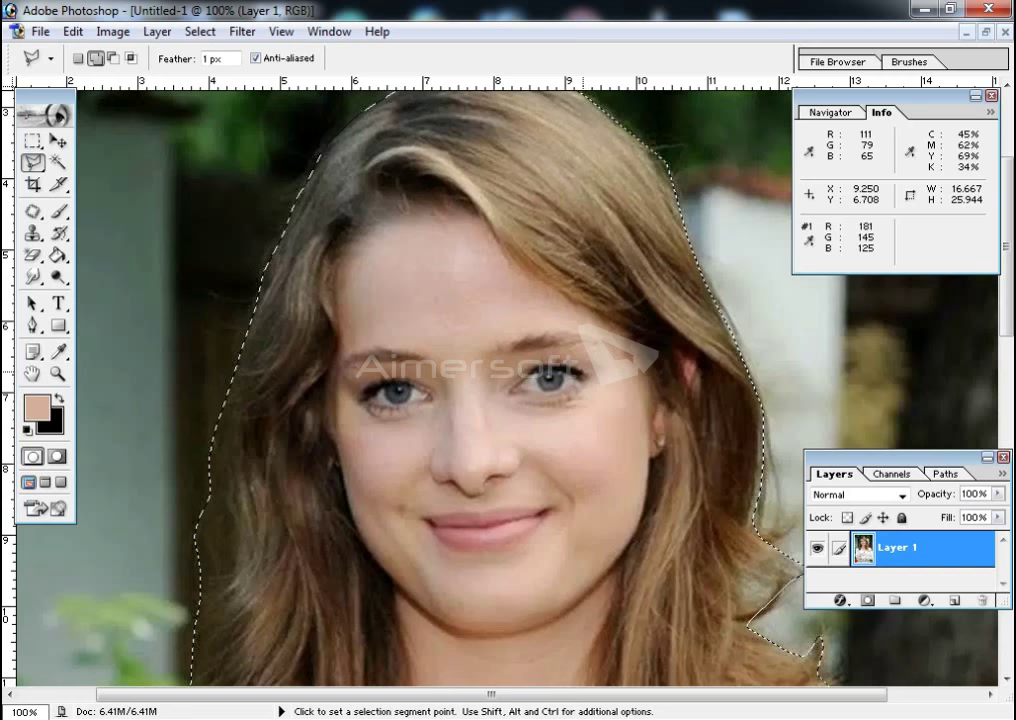
key("Delete")
key("ctrl")
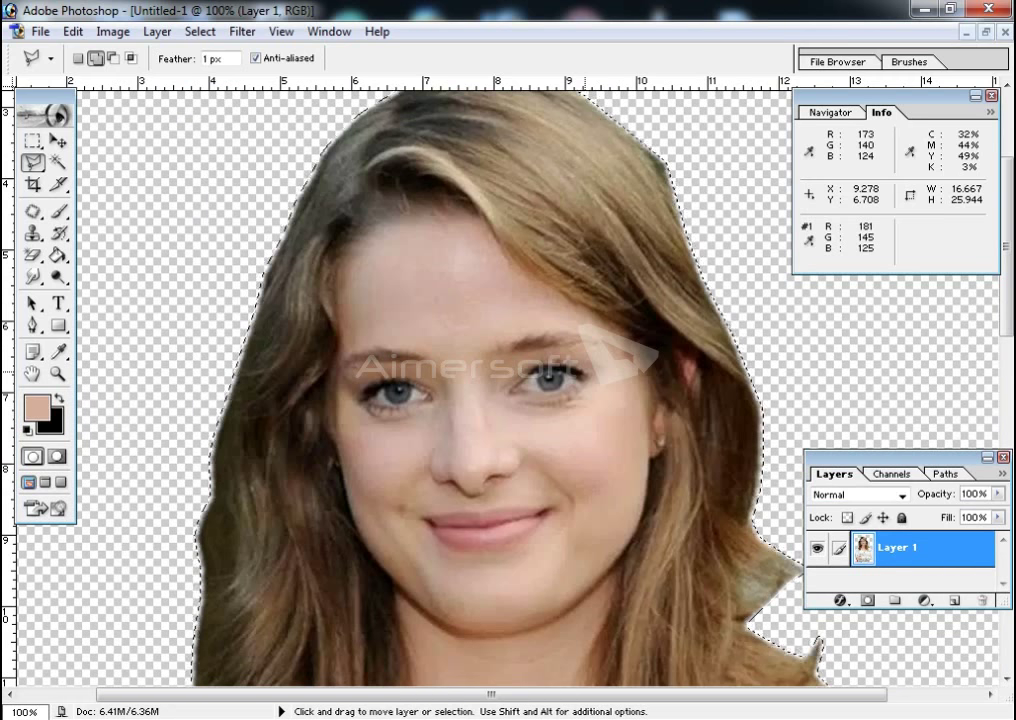
key("ctrl+s")
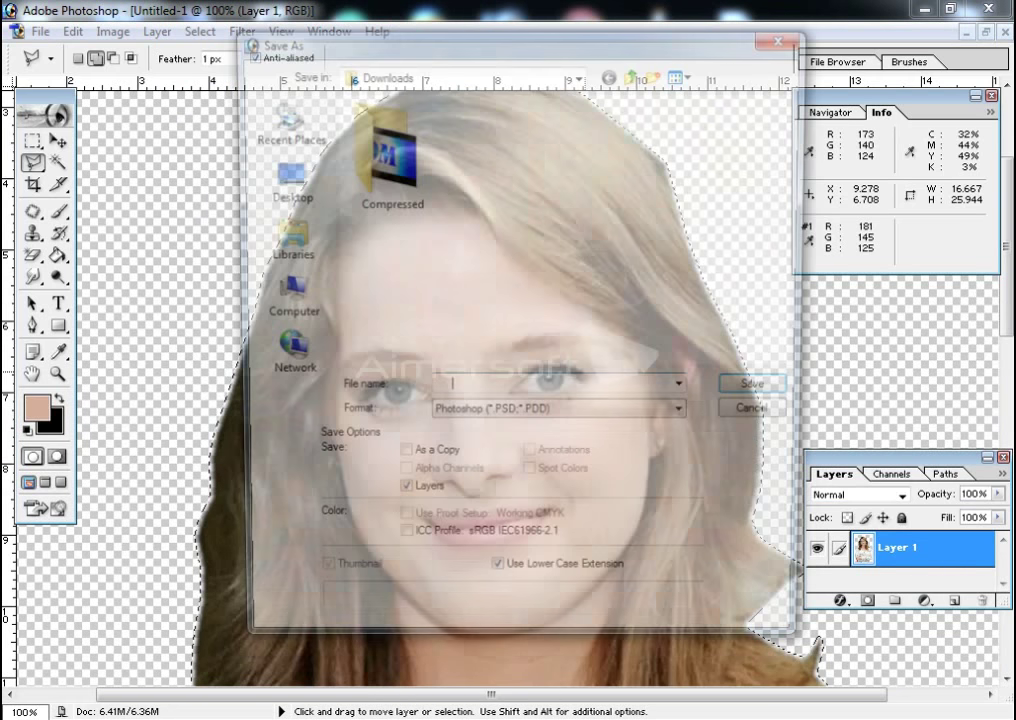
key("Escape")
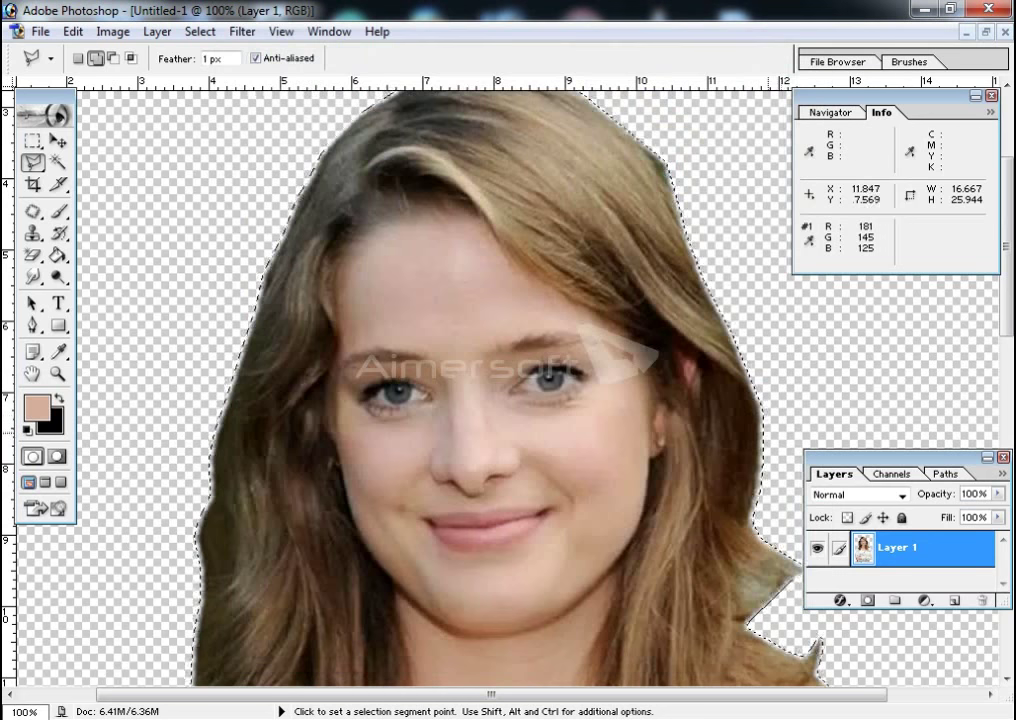
Clone Stamp polka-dot sweater fabric over the lower red blob at her waist's left edge.
left_click_drag(432, 512, 432, 276)
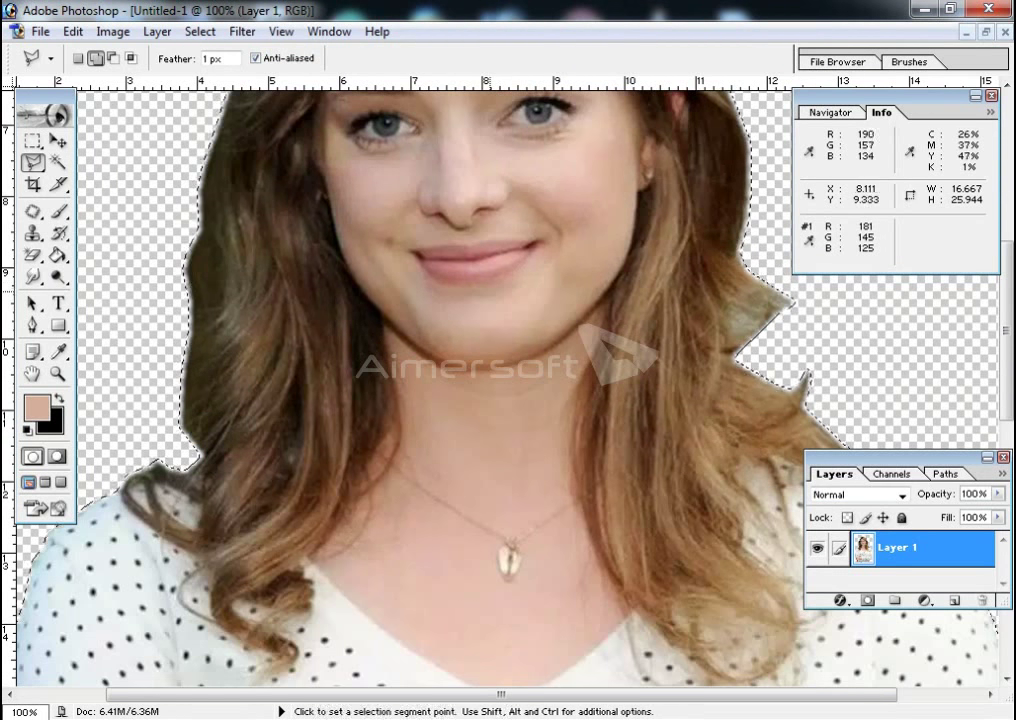
mouse_move(310, 620)
left_mouse_down()
mouse_move(326, 380)
mouse_move(412, 212)
left_mouse_up()
mouse_move(310, 383)
left_mouse_down()
mouse_move(305, 223)
mouse_move(292, 220)
left_mouse_up()
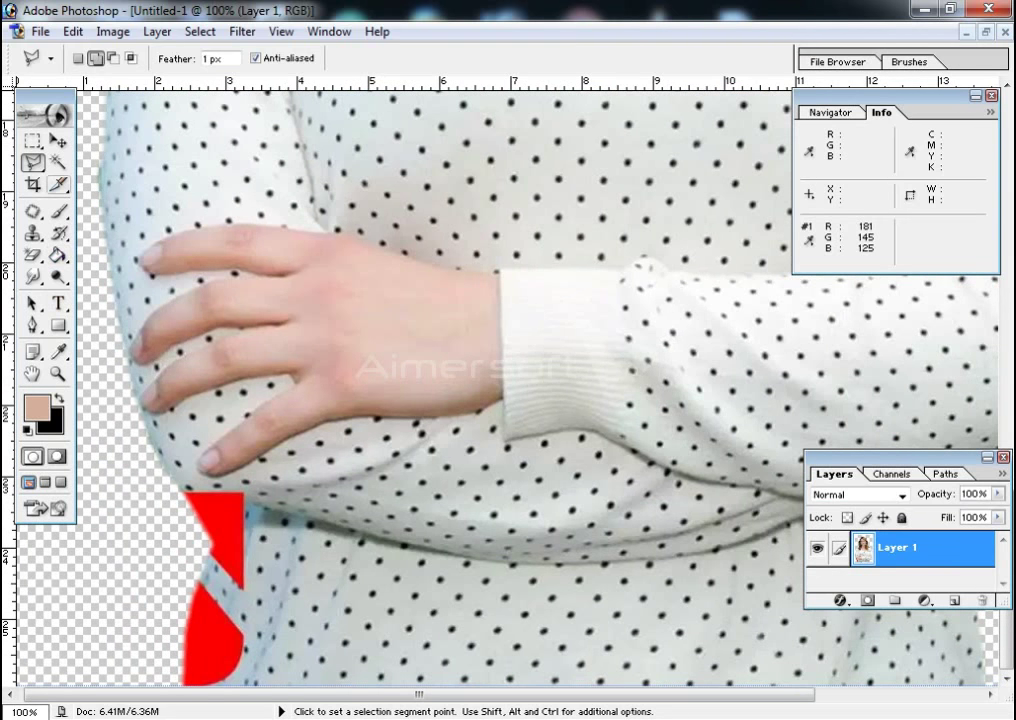
left_click(33, 233)
left_click(322, 574, "alt")
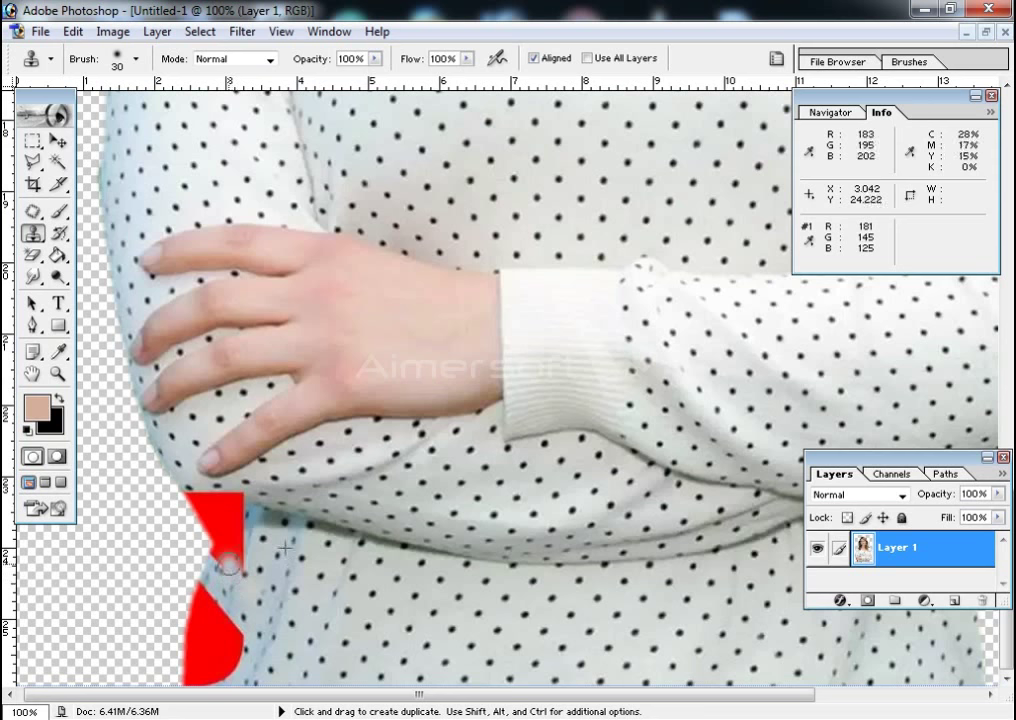
left_click_drag(236, 550, 240, 627)
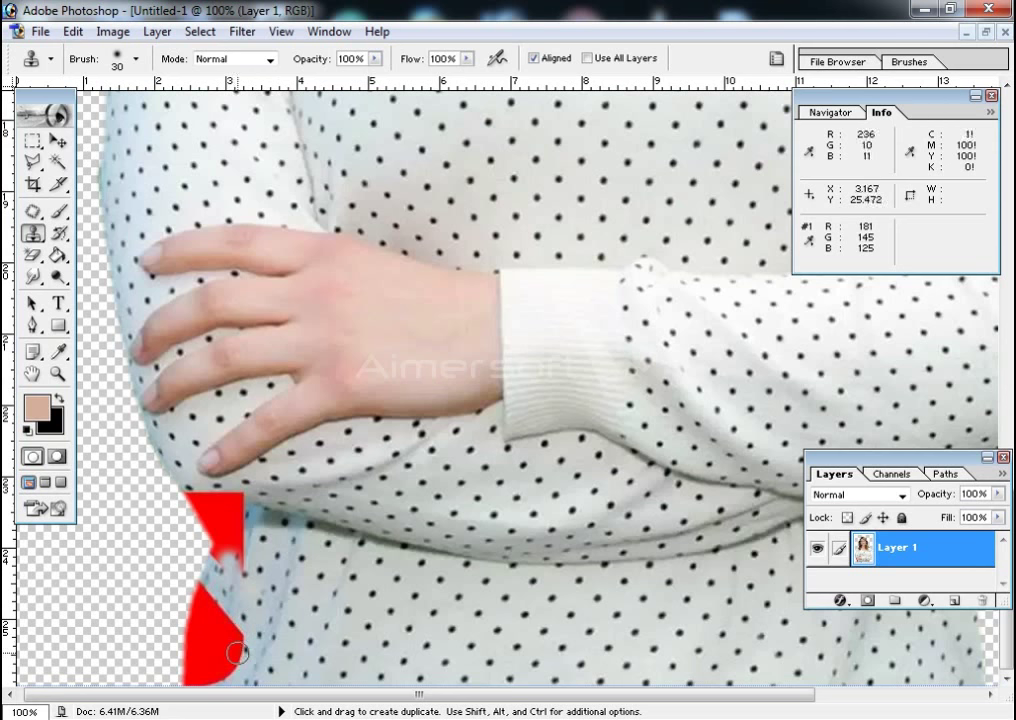
left_click_drag(259, 620, 245, 665)
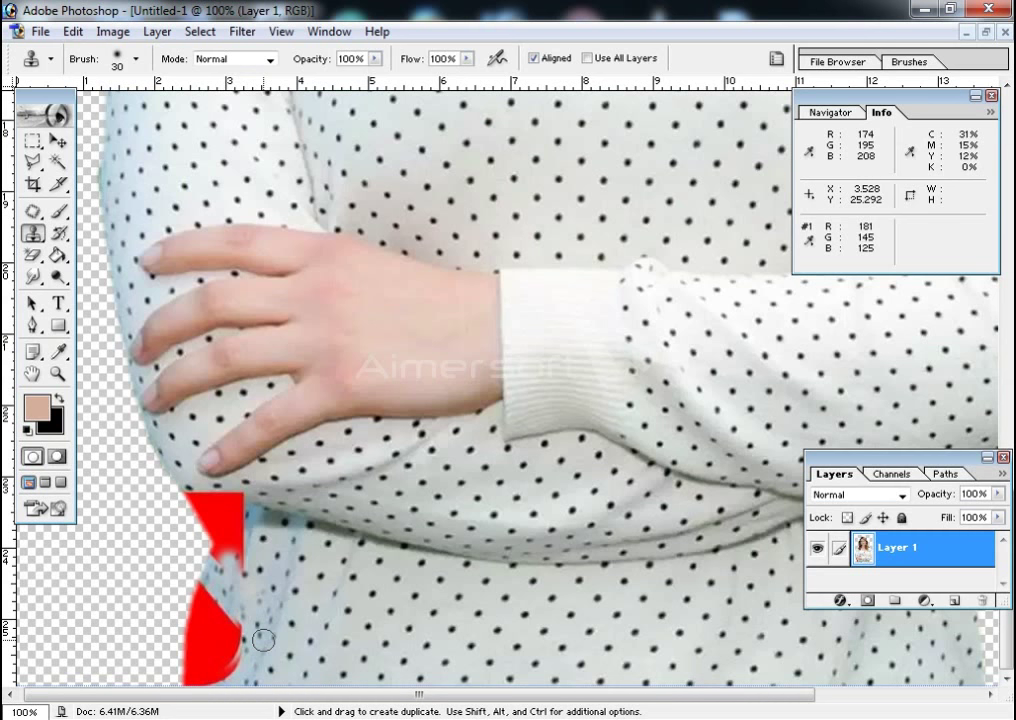
key("bracketright")
key("bracketright")
key("bracketright")
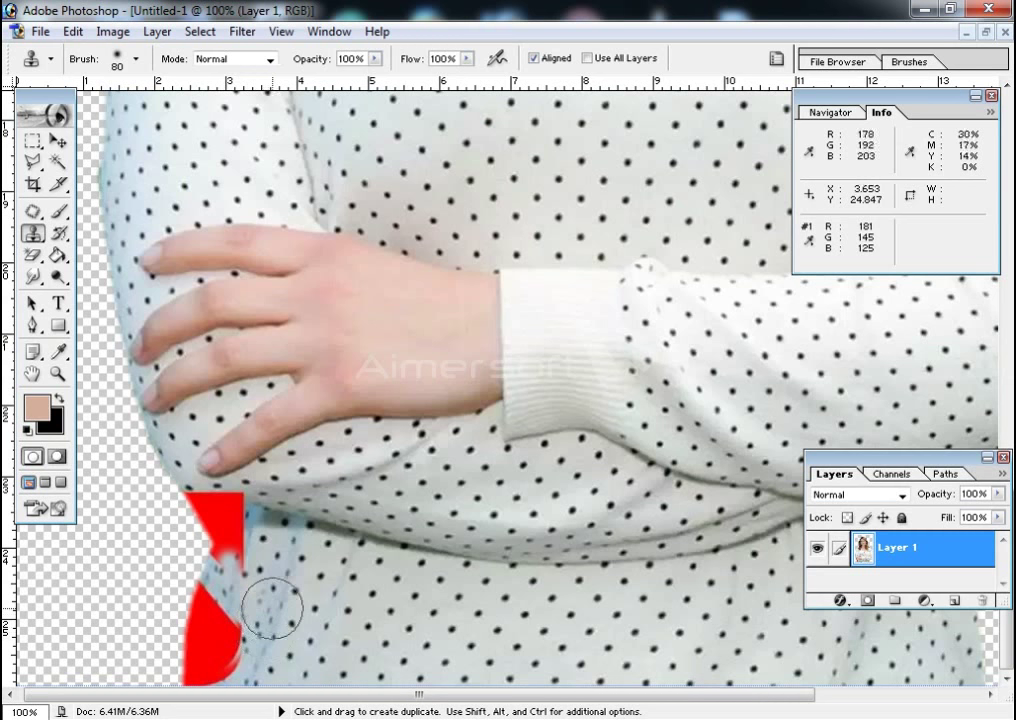
left_click(266, 612, "alt")
mouse_move(262, 630)
left_mouse_down()
mouse_move(241, 648)
mouse_move(220, 601)
mouse_move(209, 665)
mouse_move(245, 612)
mouse_move(204, 674)
mouse_move(218, 625)
left_mouse_up()
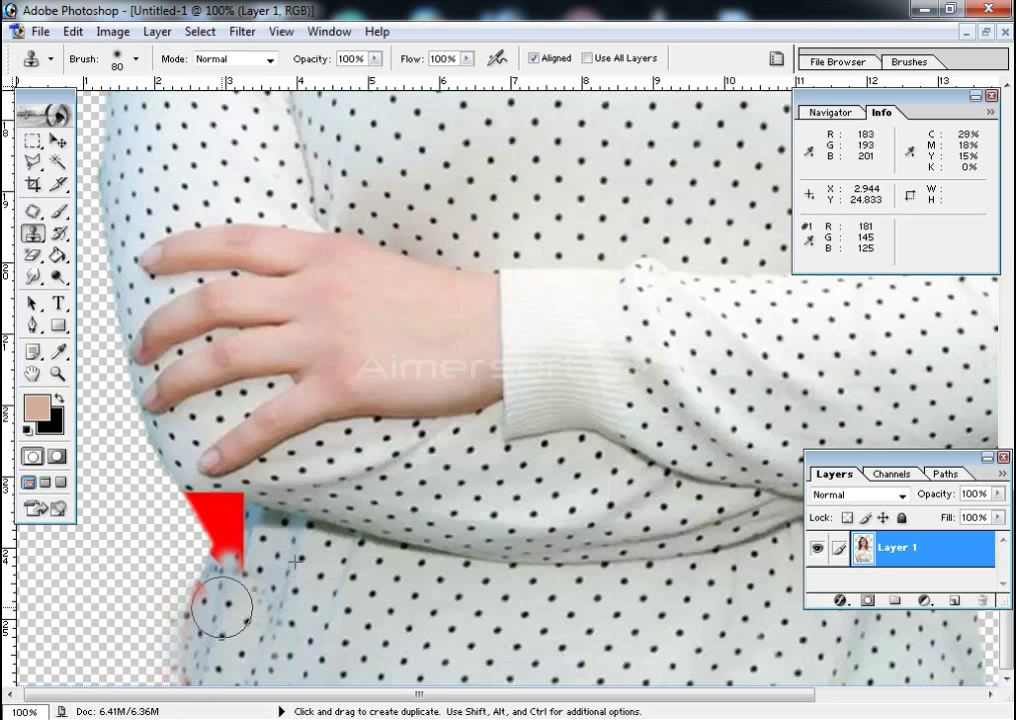
Dismiss the download-manager prompts and clone dotted fabric over the remaining red triangle.
key("alt")
mouse_move(263, 651)
left_mouse_down()
mouse_move(229, 618)
mouse_move(204, 647)
mouse_move(207, 663)
left_mouse_up()
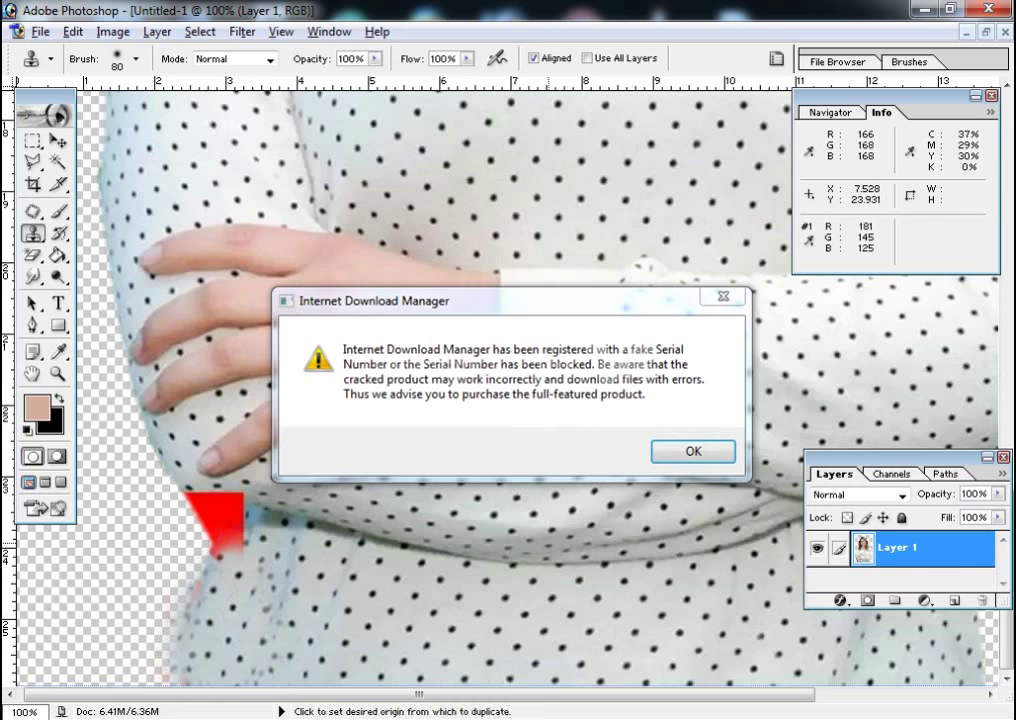
left_click(676, 447)
left_click(621, 455)
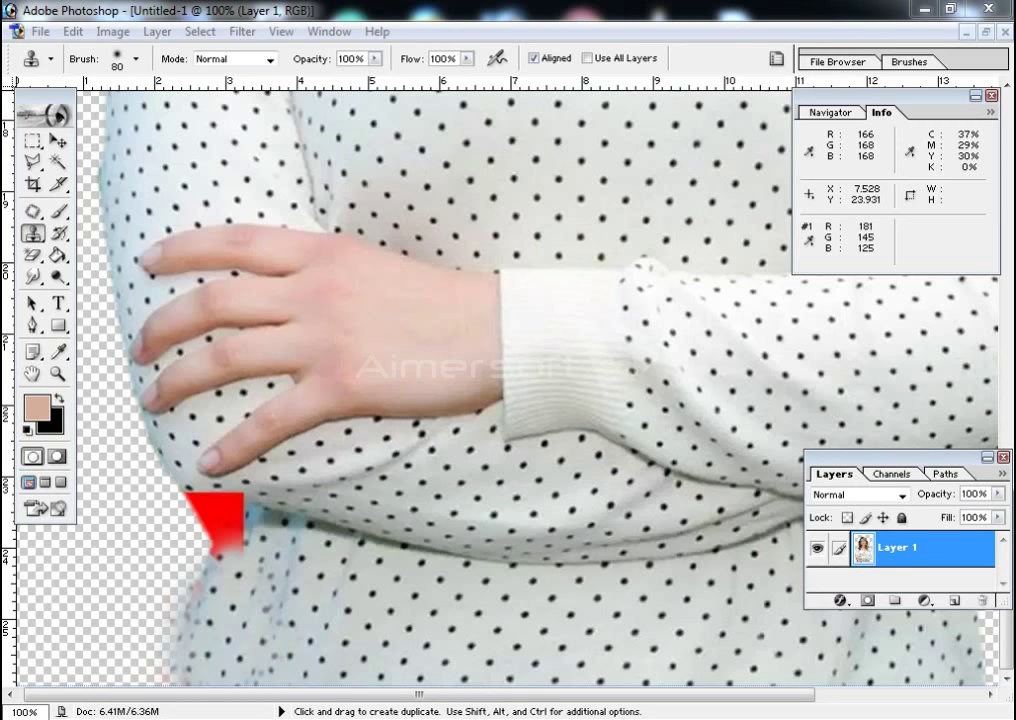
left_click(241, 568, "alt")
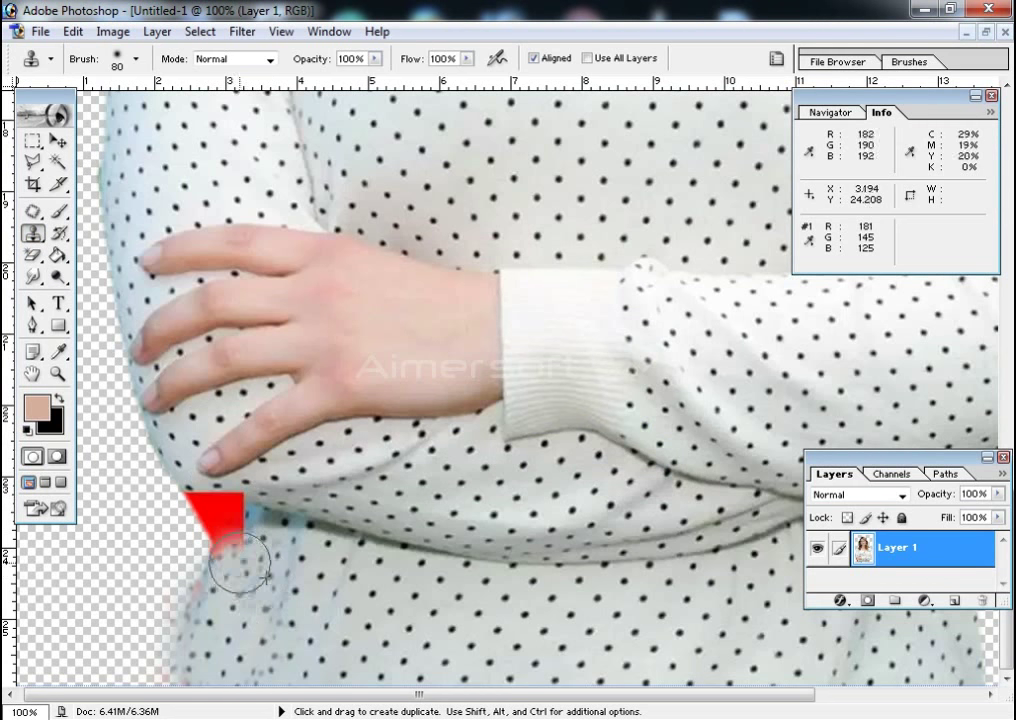
left_click_drag(241, 563, 212, 520)
mouse_move(254, 578)
left_mouse_down()
mouse_move(220, 527)
mouse_move(195, 517)
mouse_move(234, 527)
mouse_move(206, 514)
left_mouse_up()
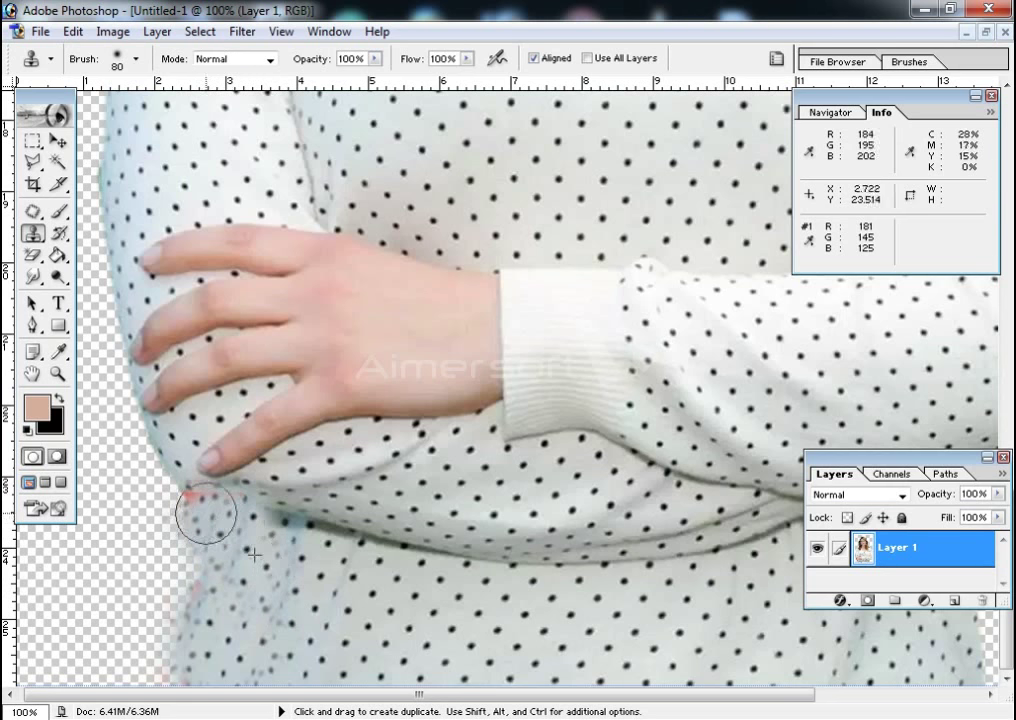
key("l")
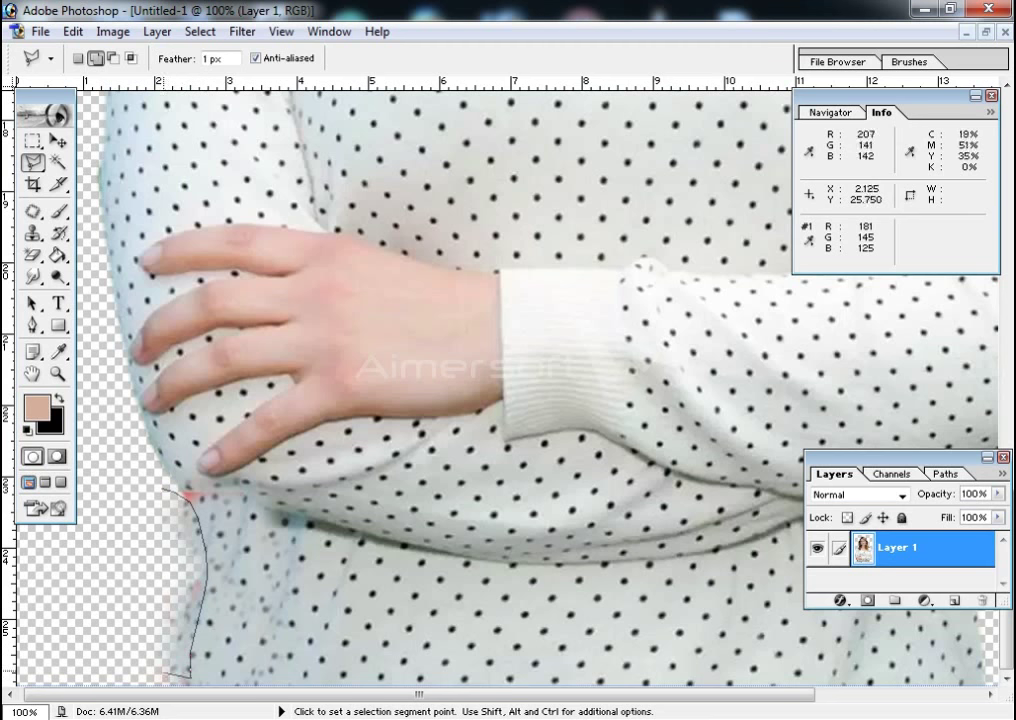
Zoom out and back in to inspect the whole cut-out figure.
key("ctrl+minus")
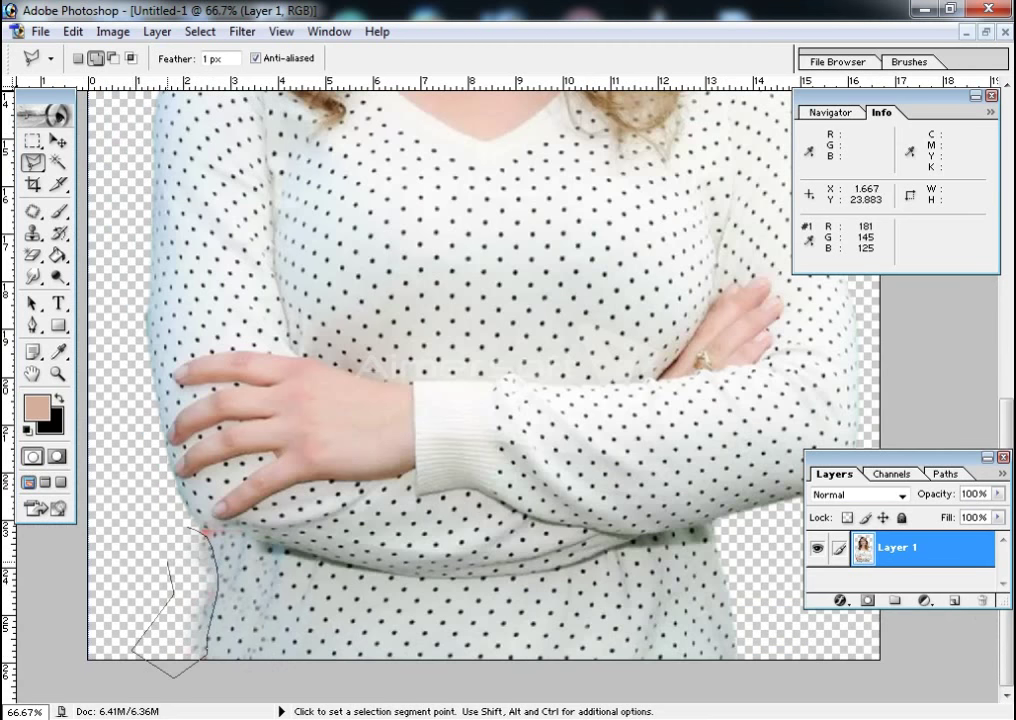
scroll(168, 545, "up", 1)
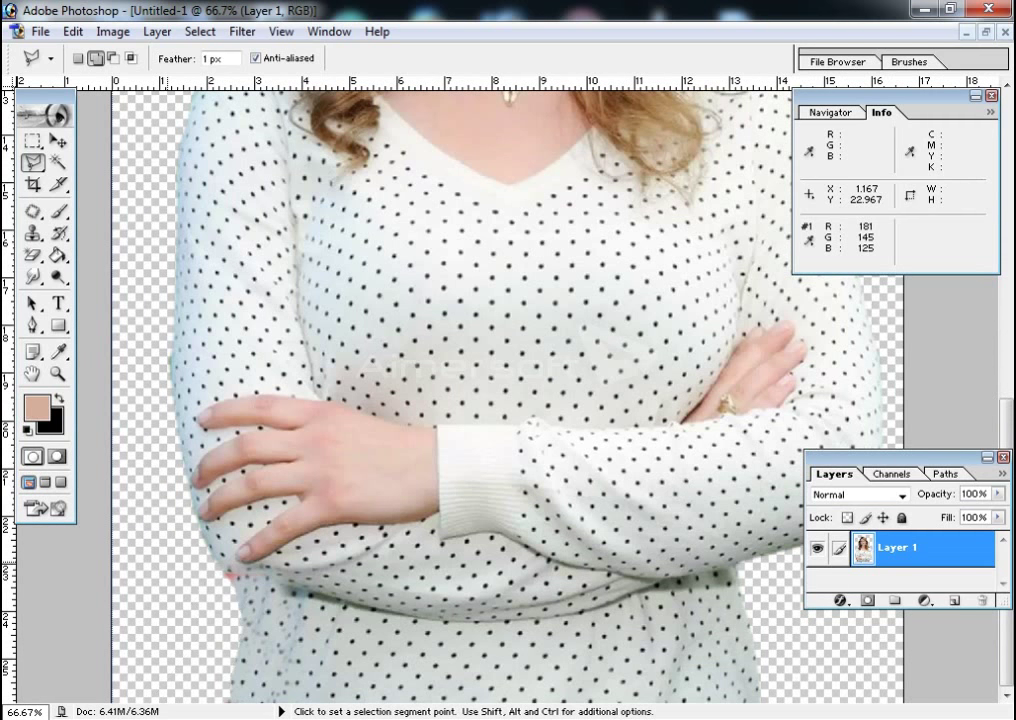
key("ctrl+minus")
key("ctrl+minus")
key("ctrl+minus")
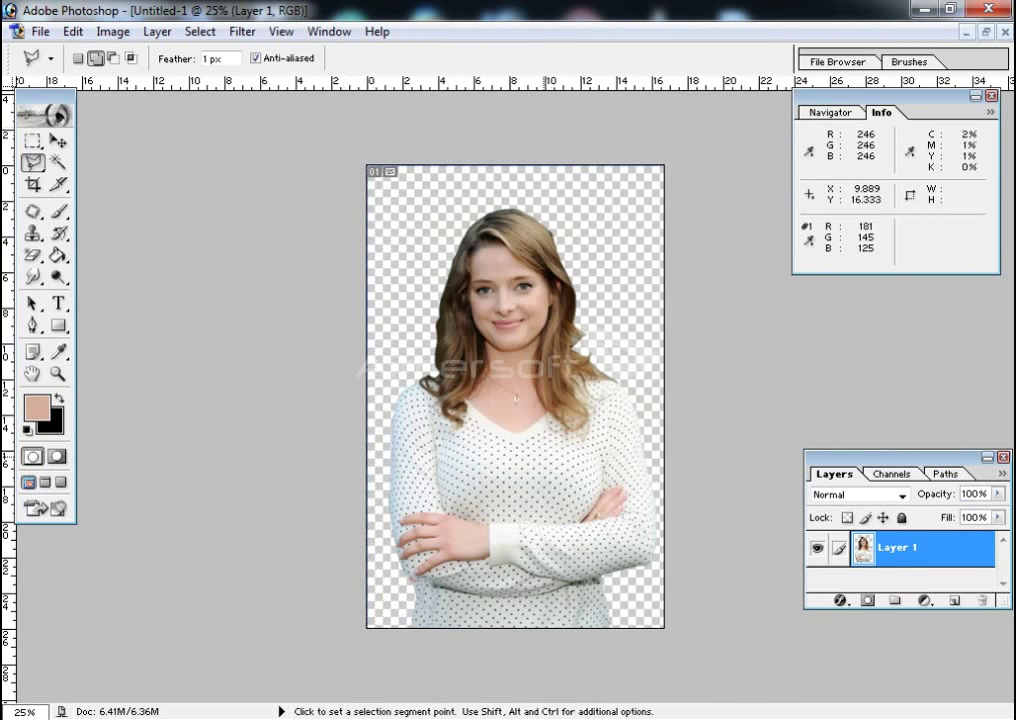
key("ctrl+plus")
key("ctrl+plus")
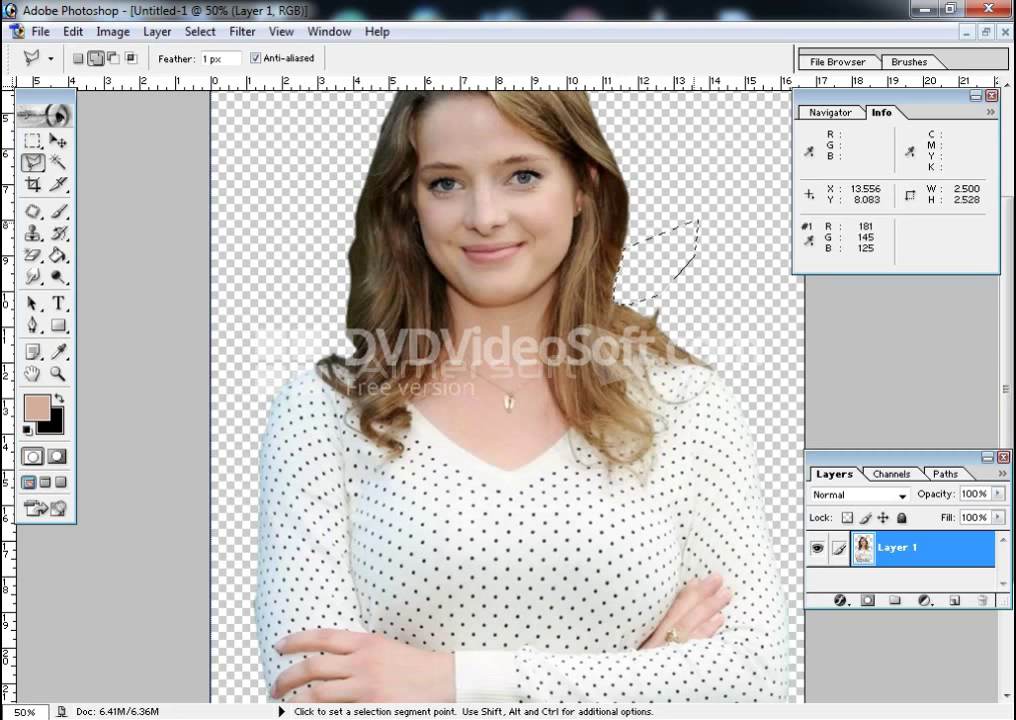
Cancel the unfinished lasso selections along the hair and review the top of the head.
key("Escape")
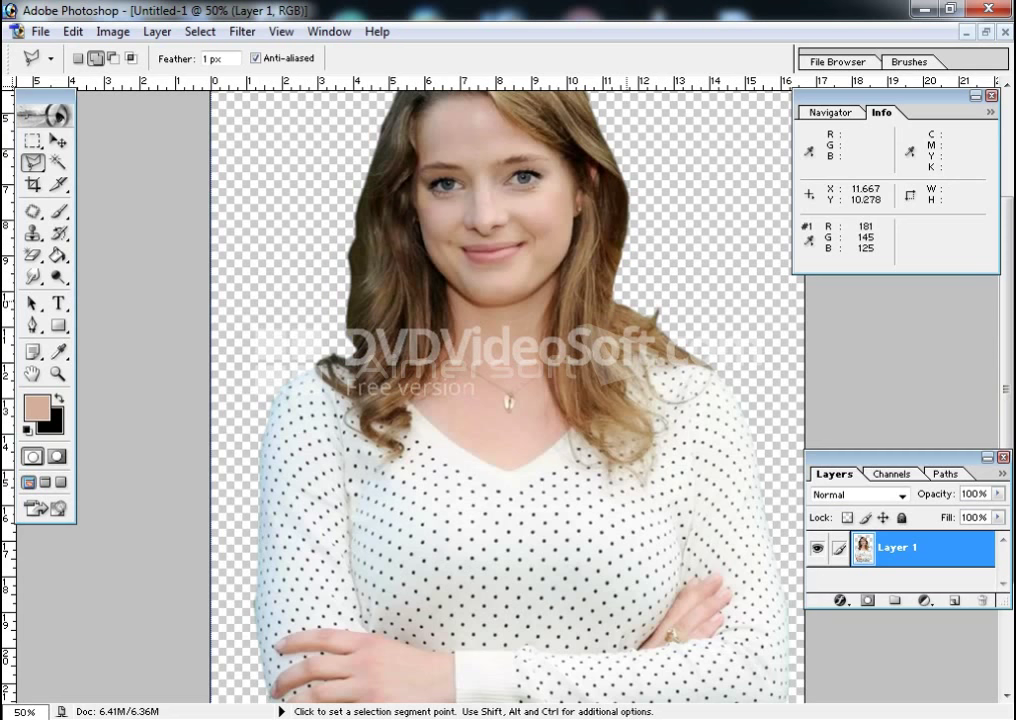
left_click(652, 322)
key("Escape")
left_click_drag(556, 225, 556, 383)
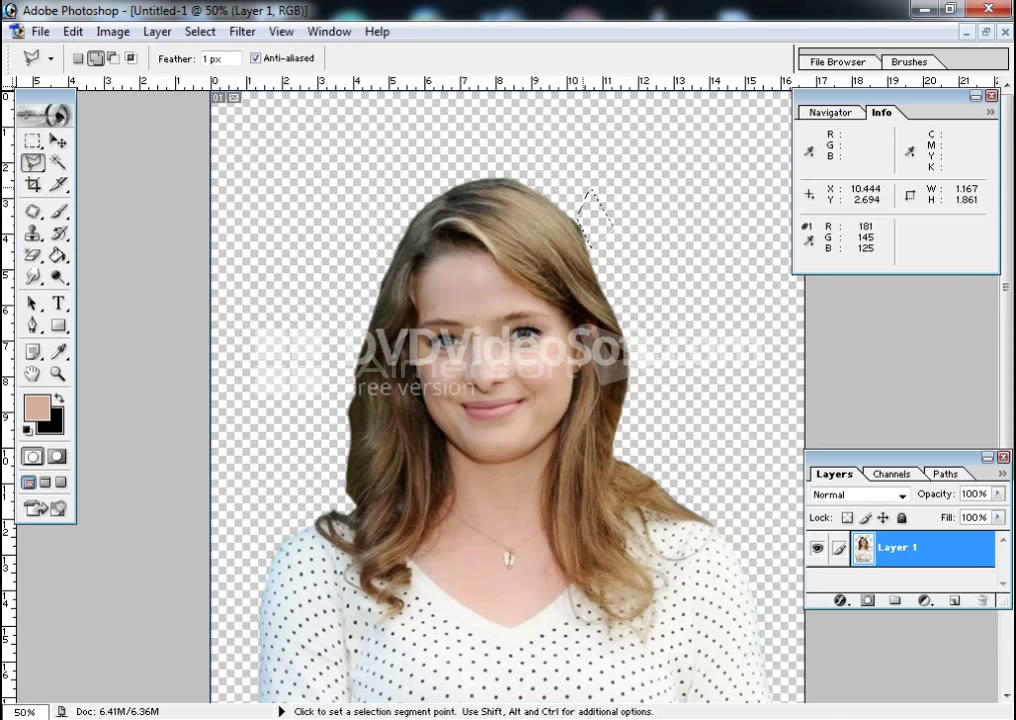
key("ctrl")
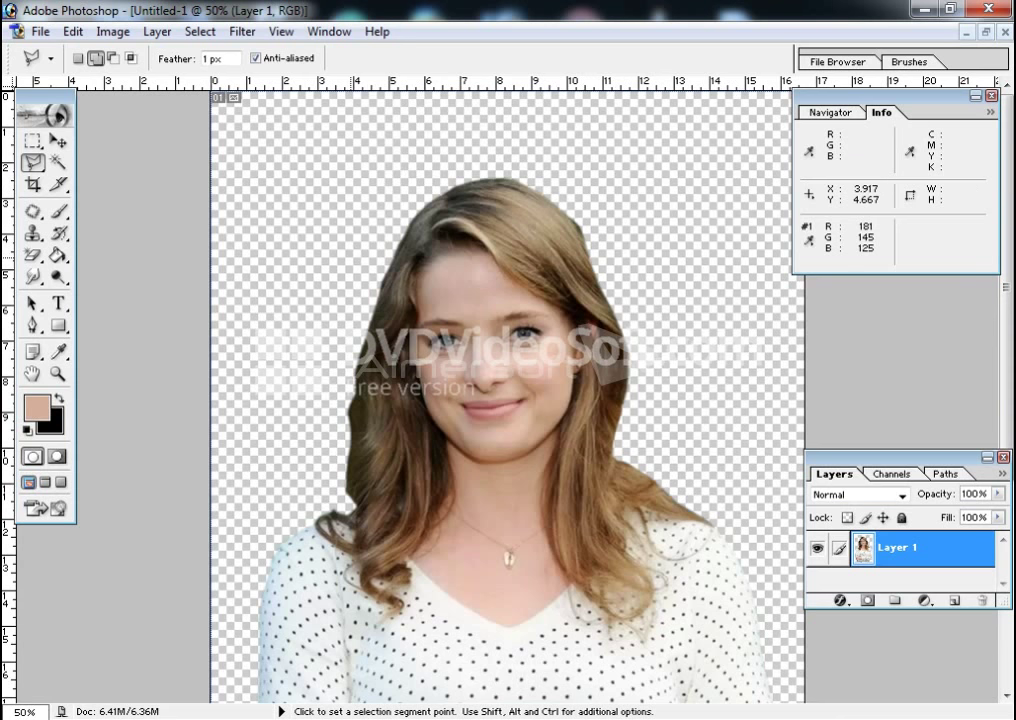
left_click(40, 31)
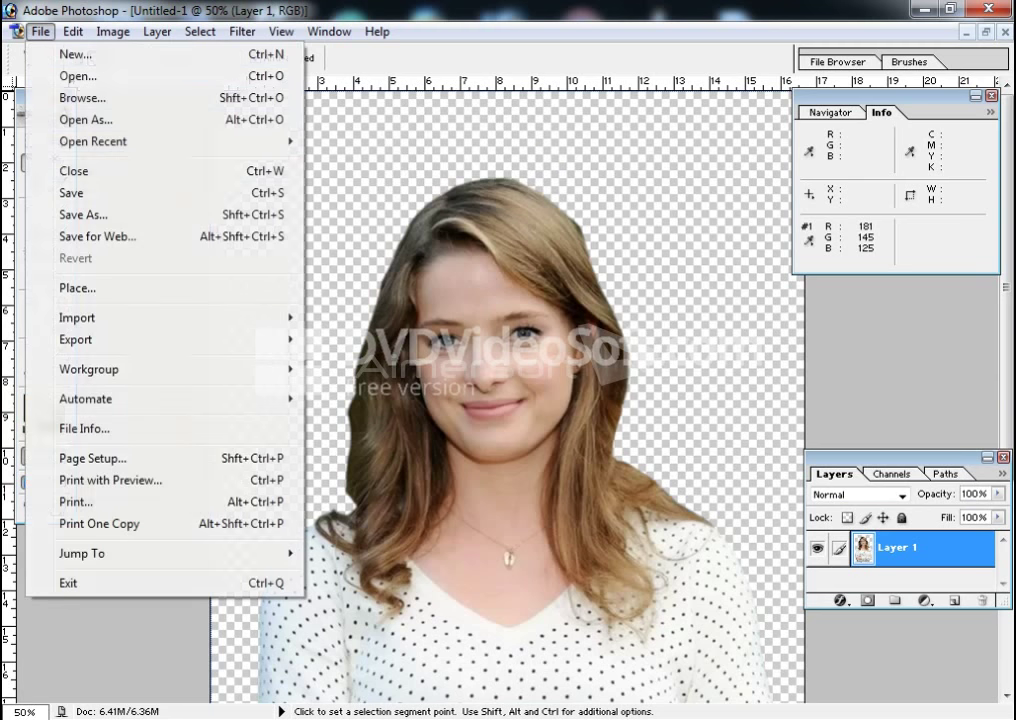
Save the document to the Desktop as Project 1.psd using Save As.
left_click(82, 214)
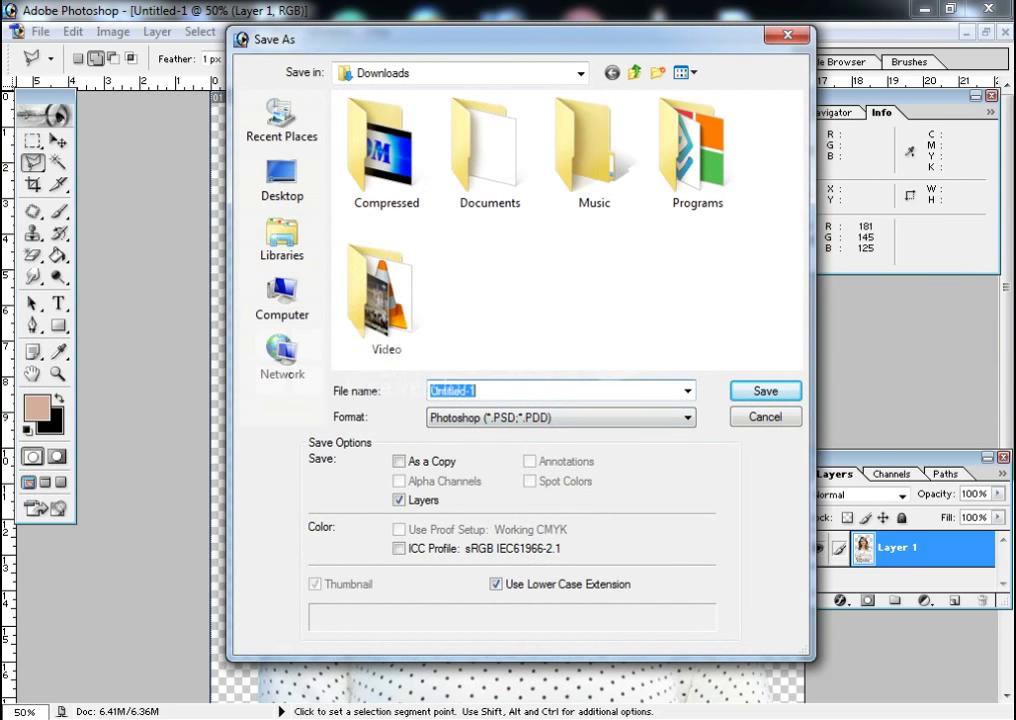
left_click(380, 73)
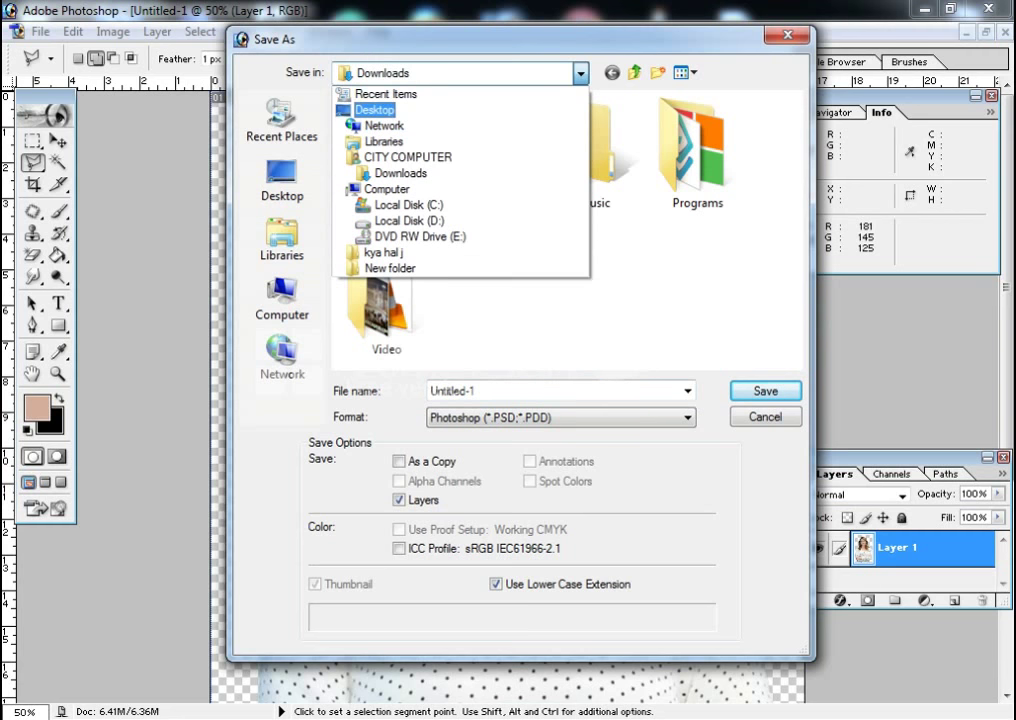
key("Return")
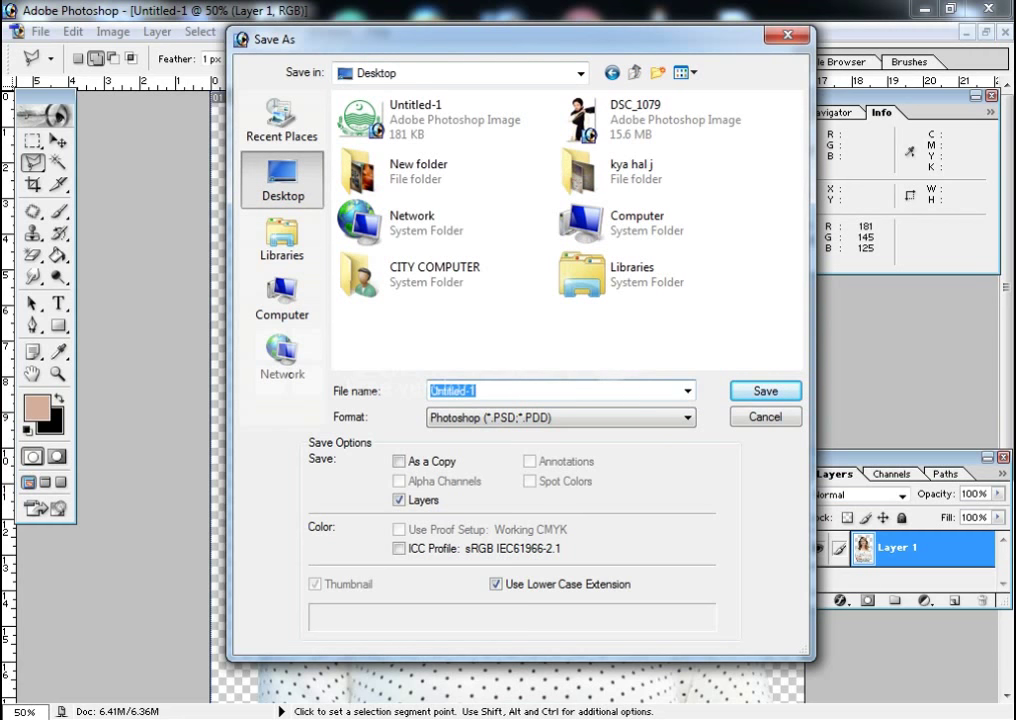
type("Pr")
type(" 1")
key("Return")
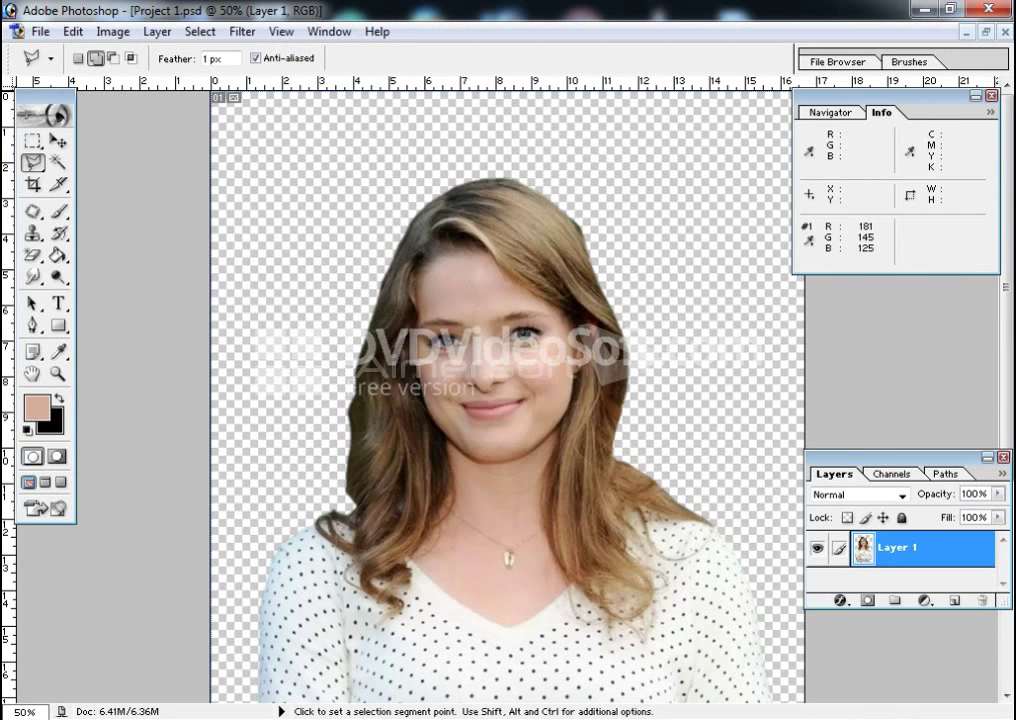
left_click(818, 640)
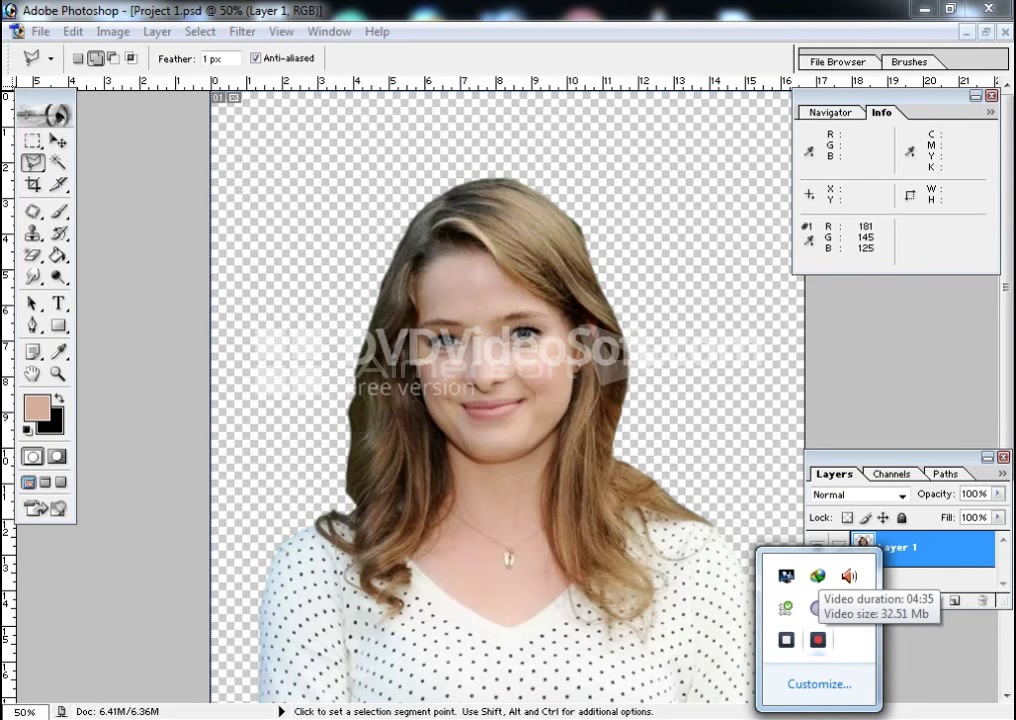